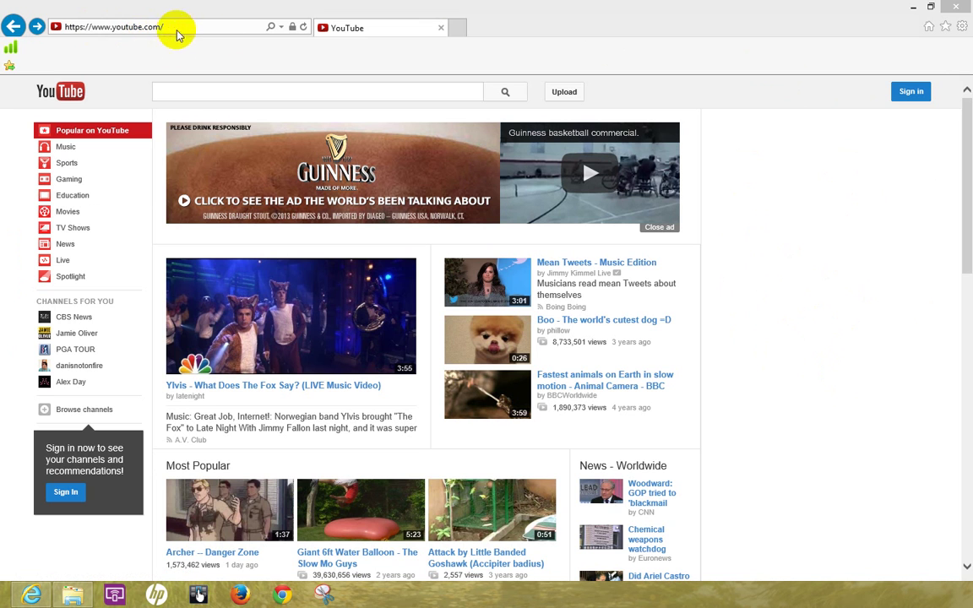
# Step: Sign in to YouTube and choose to use YouTube as the channel, not the personal account
pyautogui.click(912, 93)
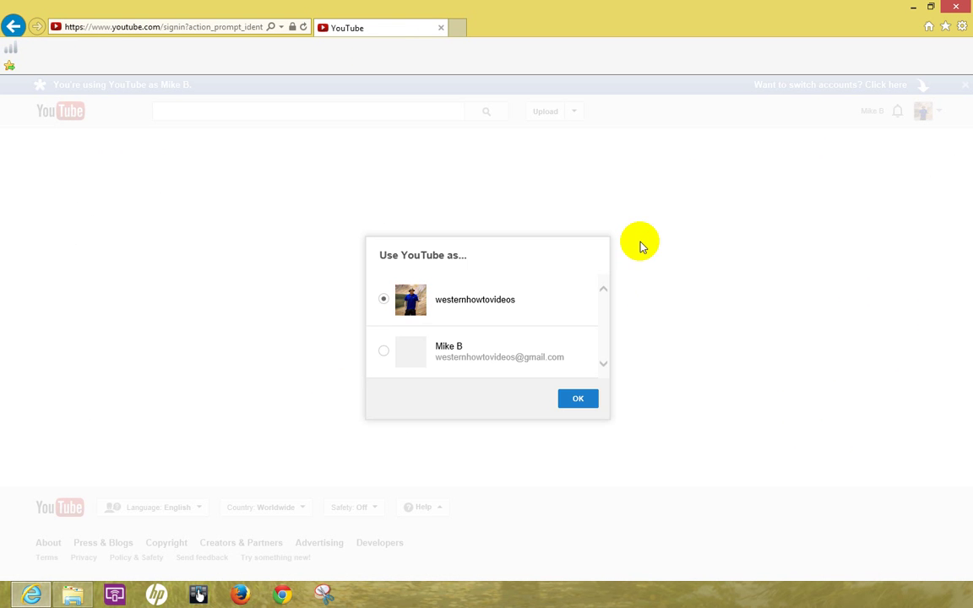
pyautogui.click(579, 397)
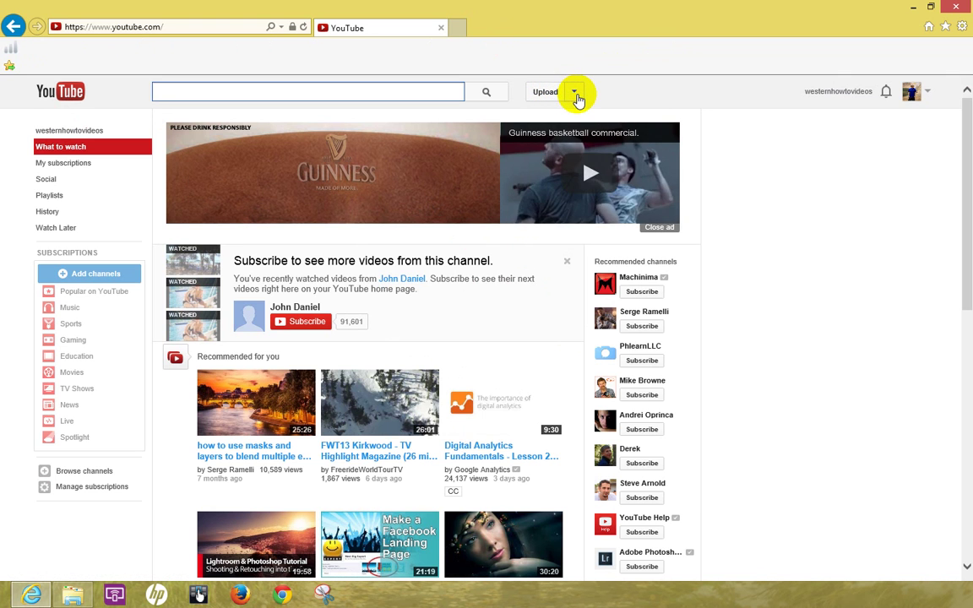
# Step: Go to Video Manager from the Upload dropdown menu
pyautogui.click(578, 98)
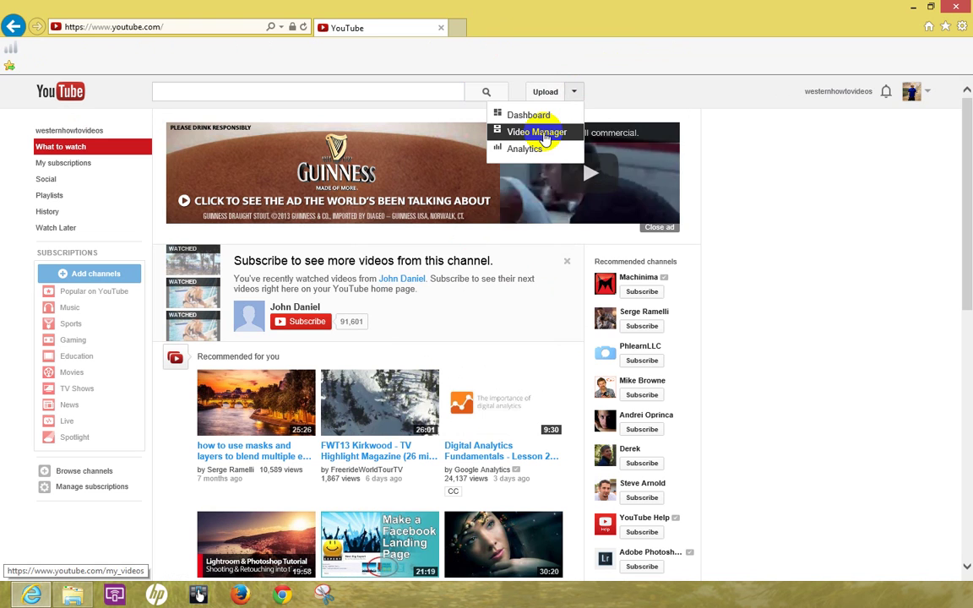
pyautogui.click(544, 137)
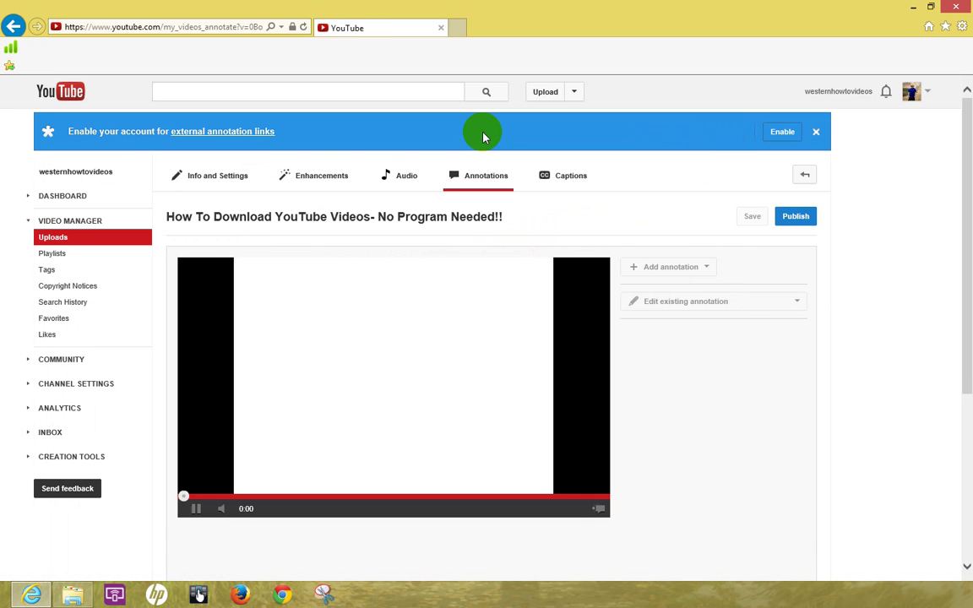
# Step: Mute and pause the preview, then move the playhead to about 3:24 of 3:42
pyautogui.scroll(-3, 690, 422)
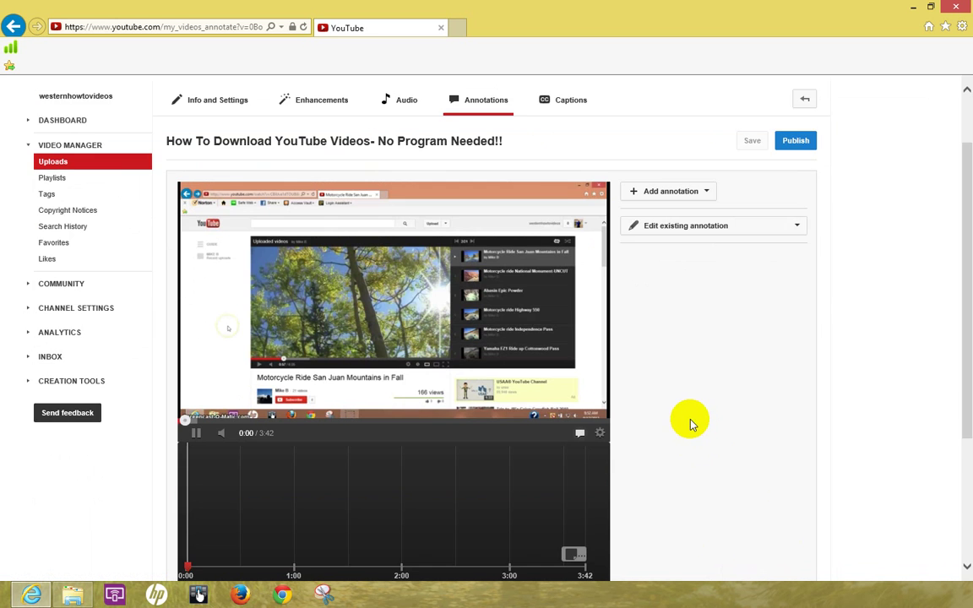
pyautogui.click(228, 356)
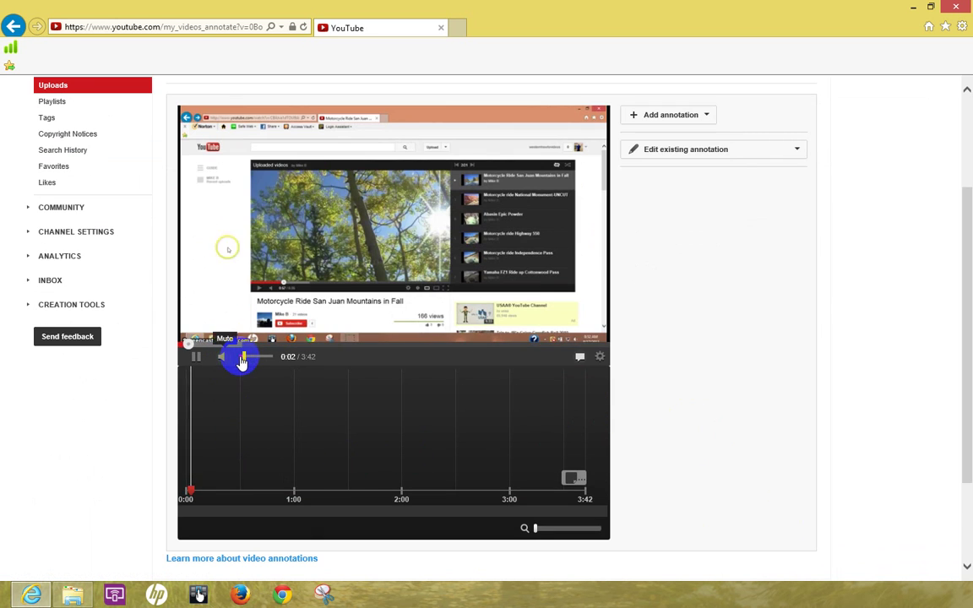
pyautogui.click(186, 372)
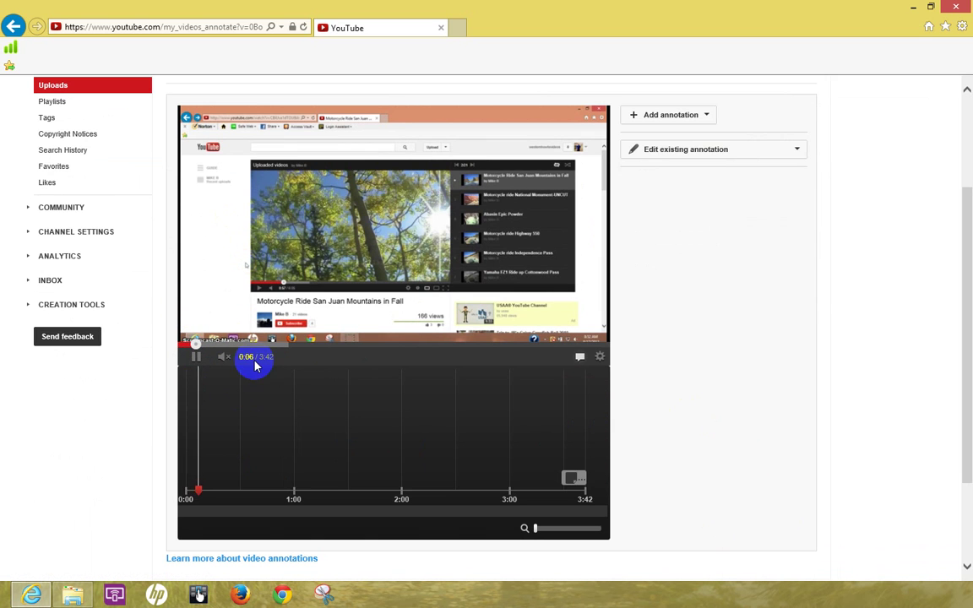
pyautogui.click(195, 358)
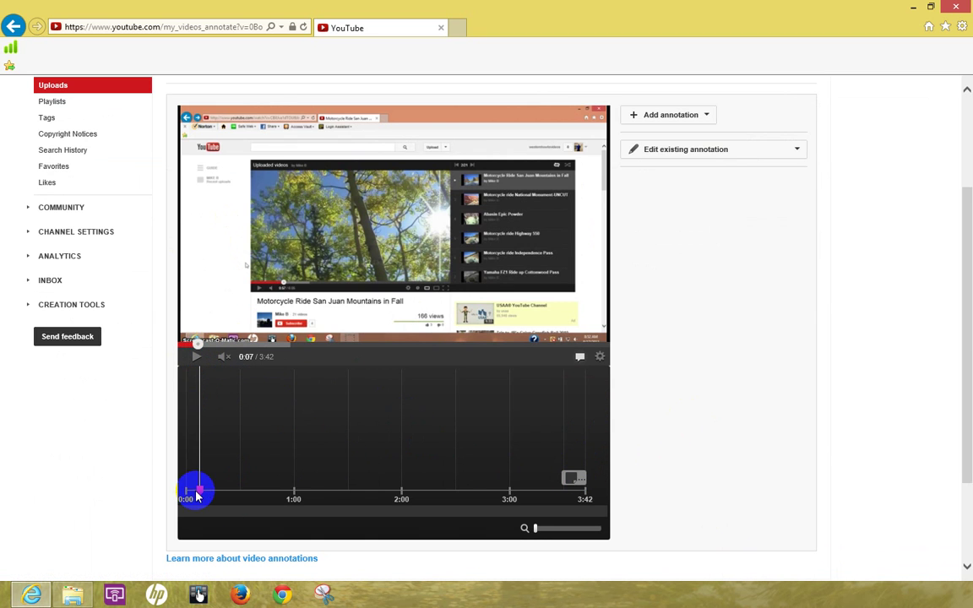
pyautogui.moveTo(199, 489); pyautogui.dragTo(553, 493)
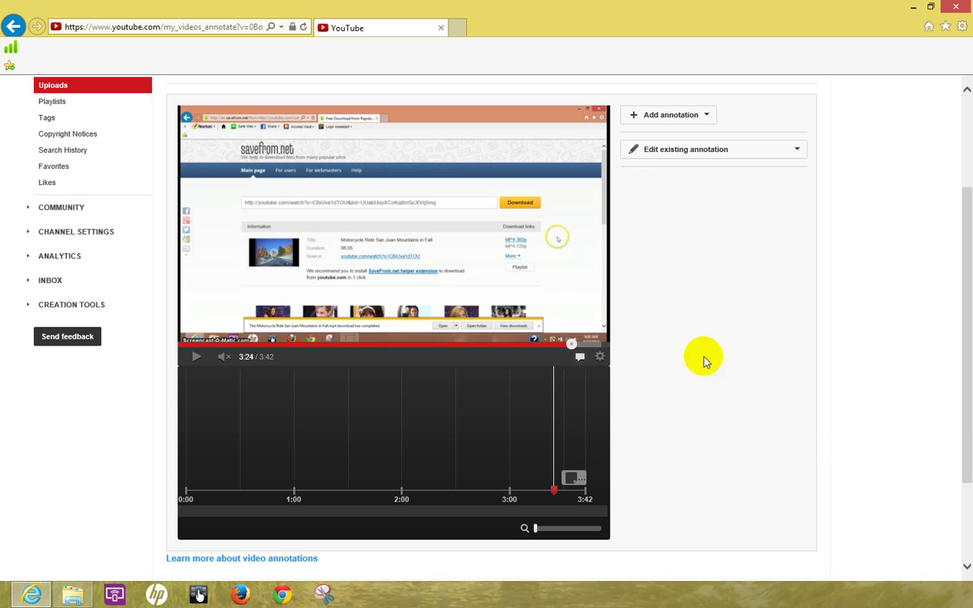
# Step: Delete the old Subscribe Here note annotation near the video's end
pyautogui.click(566, 498)
pyautogui.click(574, 479)
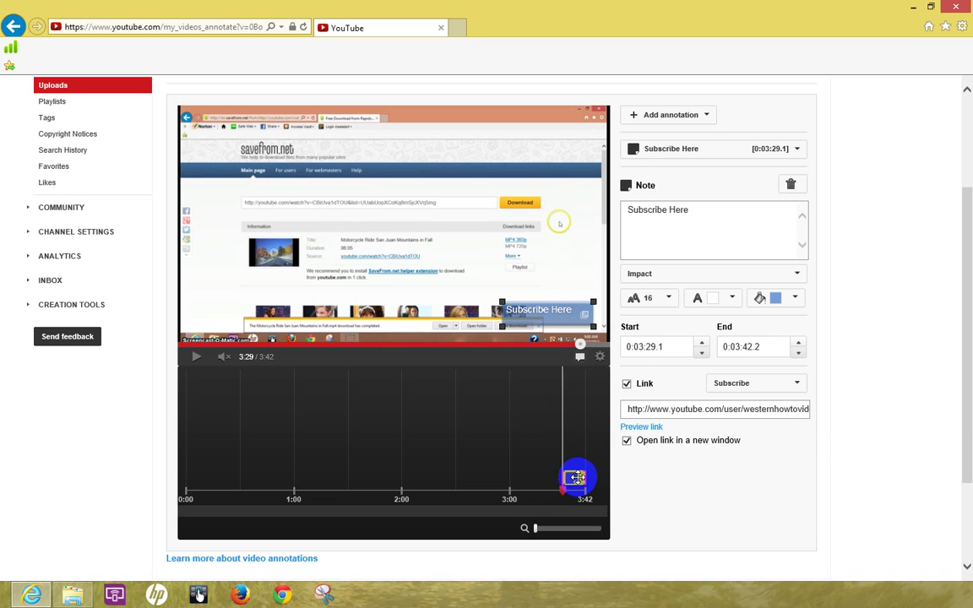
pyautogui.click(790, 186)
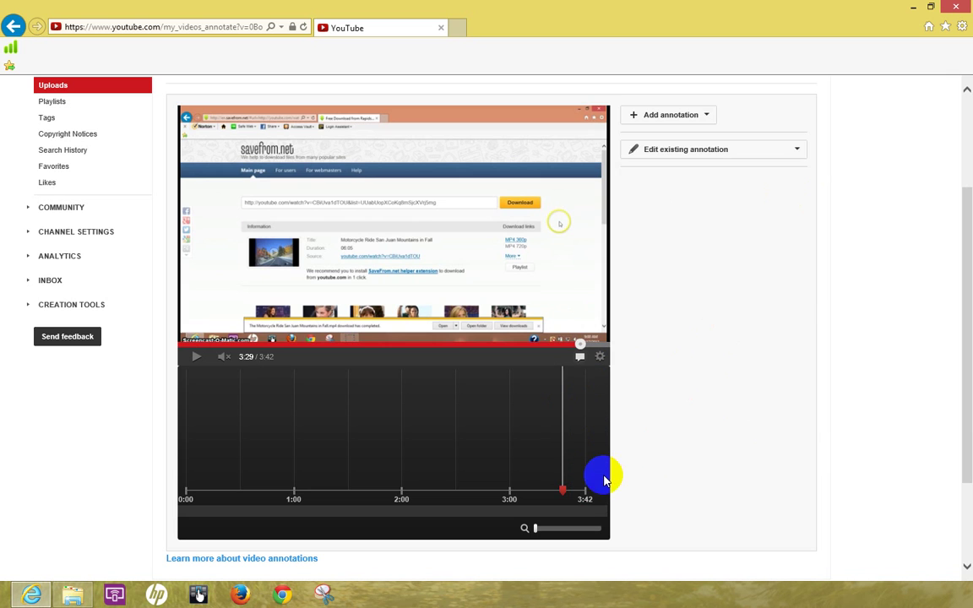
# Step: Zoom the timeline in on the last two minutes, playhead near 3:29
pyautogui.moveTo(605, 480)
pyautogui.mouseDown()
pyautogui.moveTo(544, 489)
pyautogui.moveTo(562, 491)
pyautogui.mouseUp()
pyautogui.moveTo(535, 533); pyautogui.dragTo(524, 532)
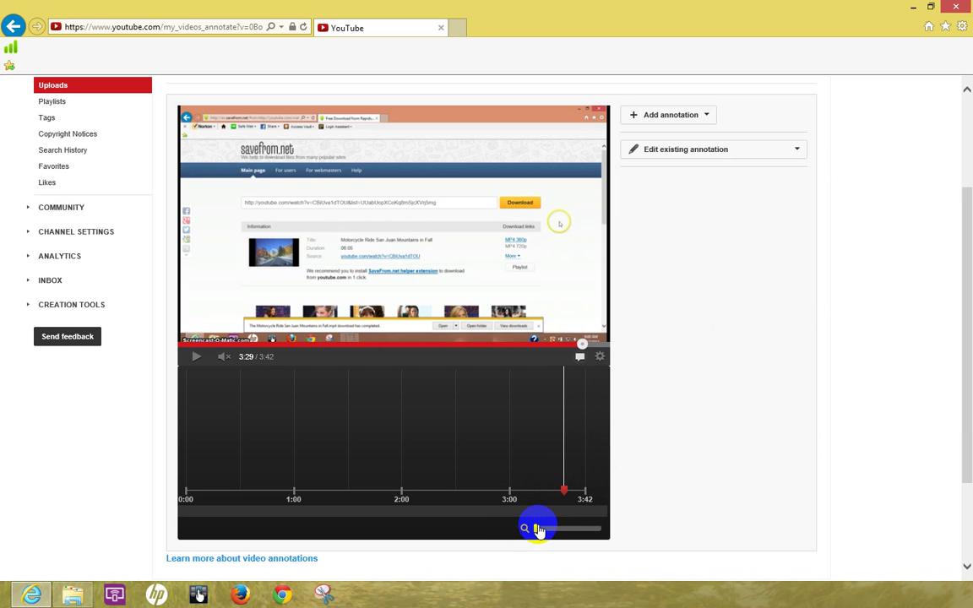
pyautogui.moveTo(537, 531); pyautogui.dragTo(549, 530)
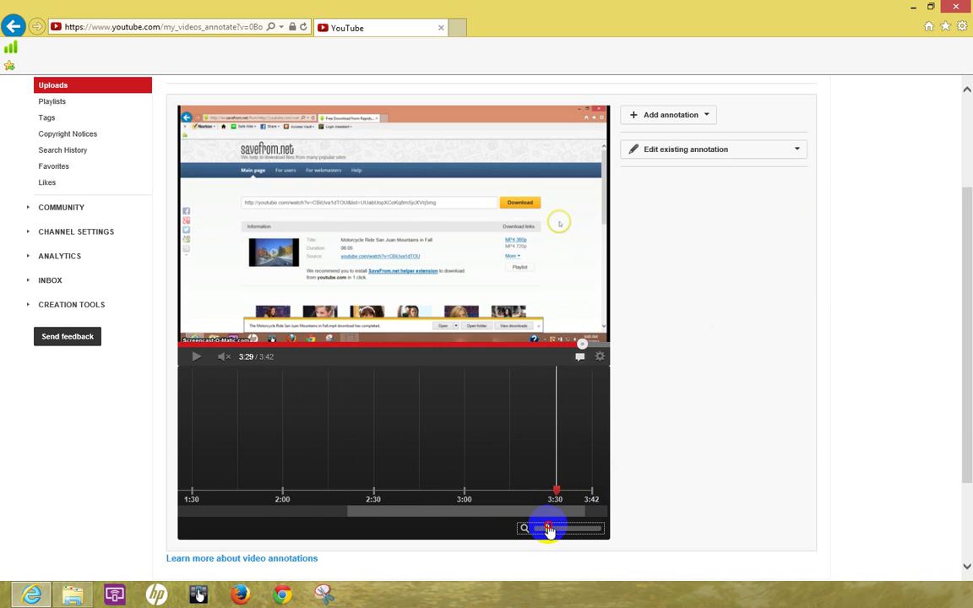
pyautogui.moveTo(556, 491); pyautogui.dragTo(578, 445)
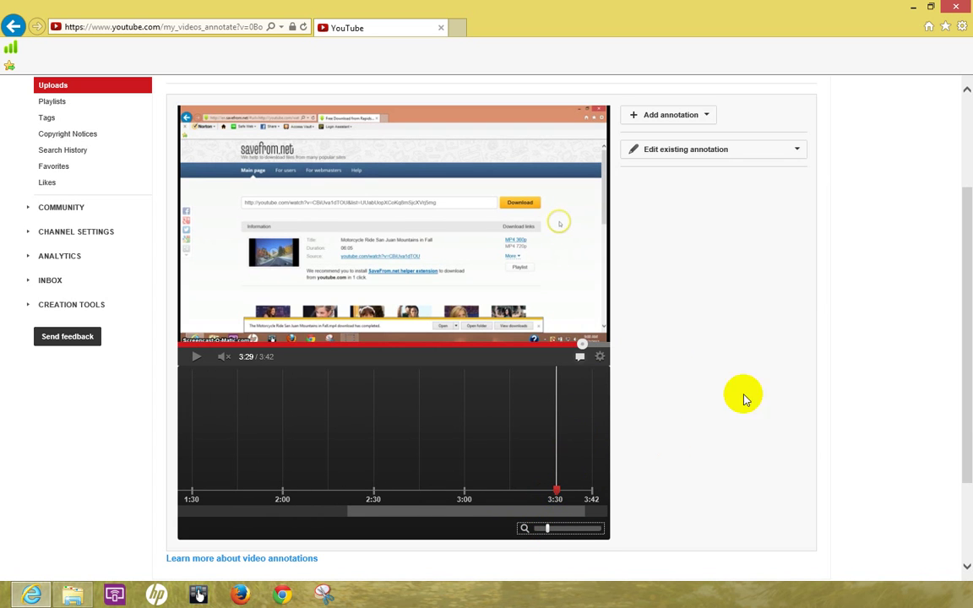
# Step: Add a Note annotation spanning 3:30 to 3:41 and check it in the annotation list
pyautogui.click(708, 117)
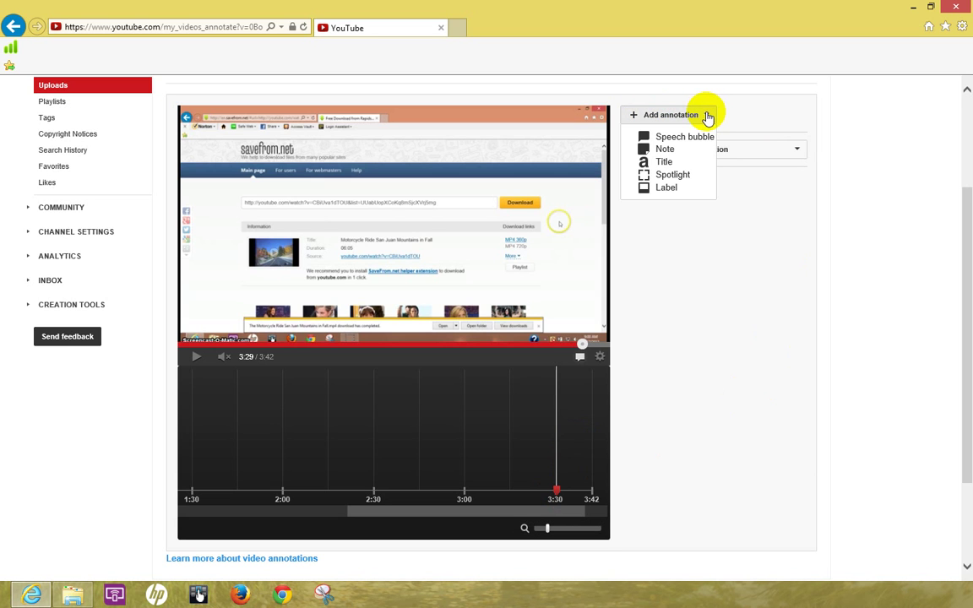
pyautogui.click(686, 151)
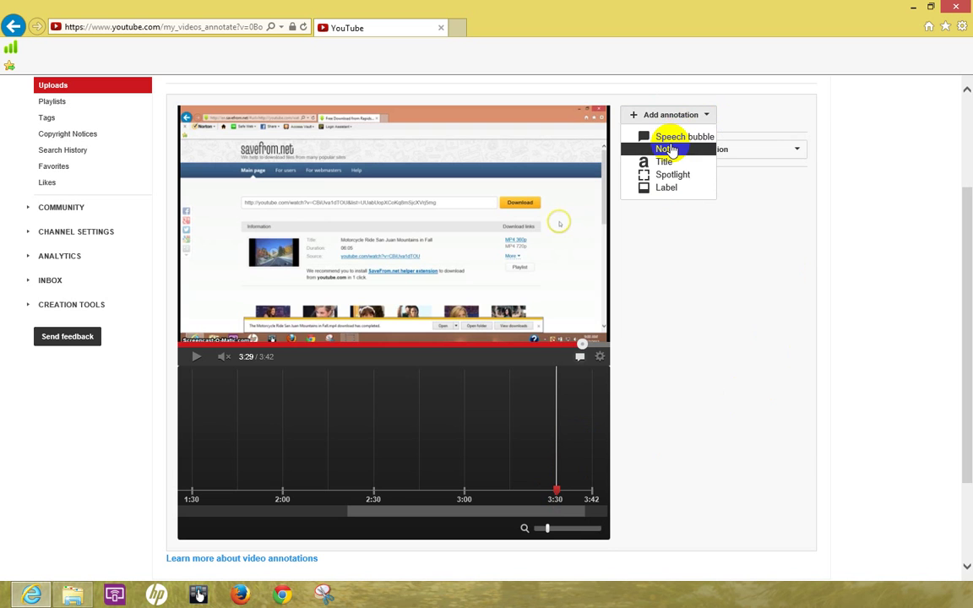
pyautogui.click(666, 149)
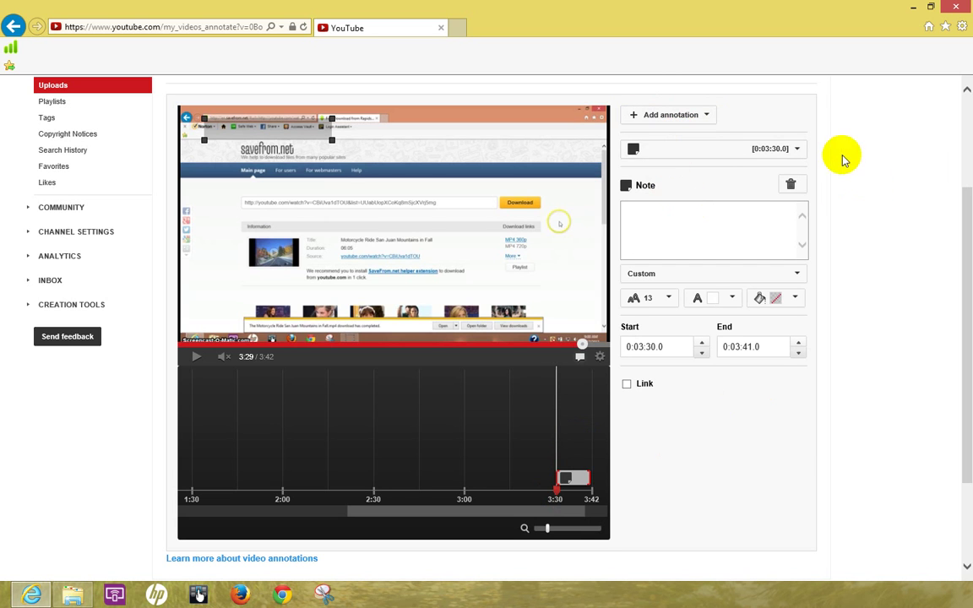
pyautogui.click(797, 151)
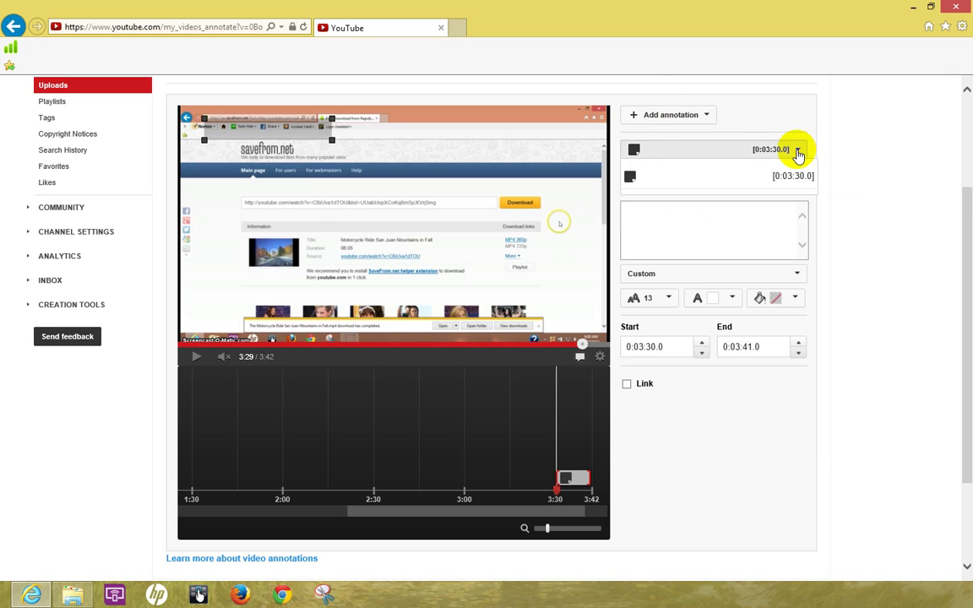
pyautogui.click(798, 152)
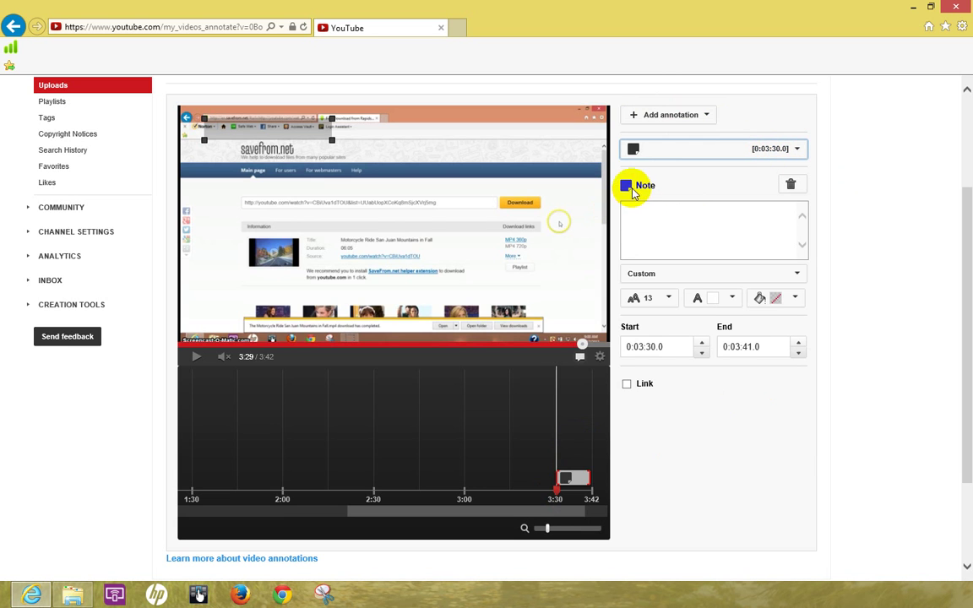
# Step: Drag the new empty note box from the top of the frame to the lower right
pyautogui.moveTo(575, 490); pyautogui.dragTo(557, 491)
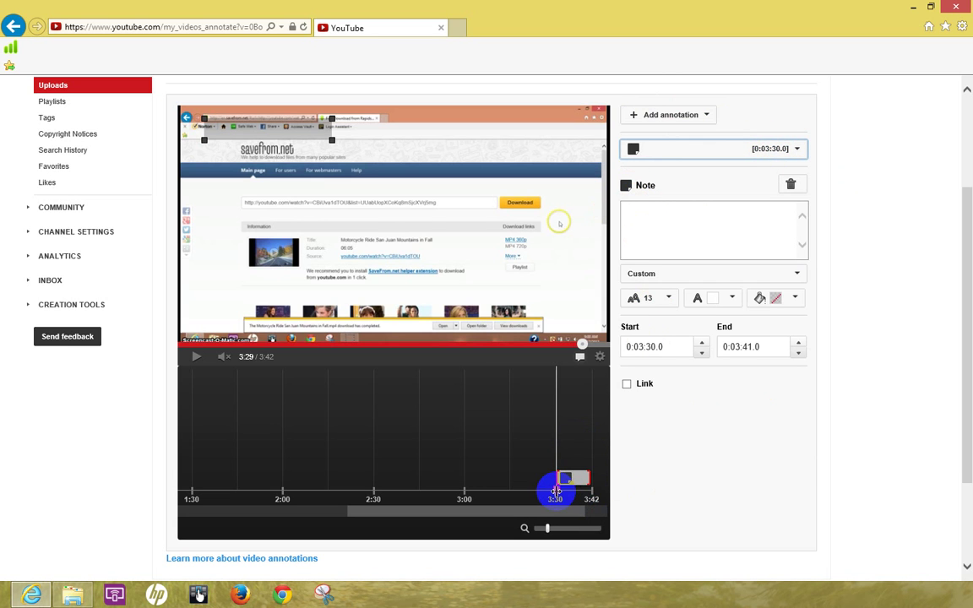
pyautogui.click(241, 127)
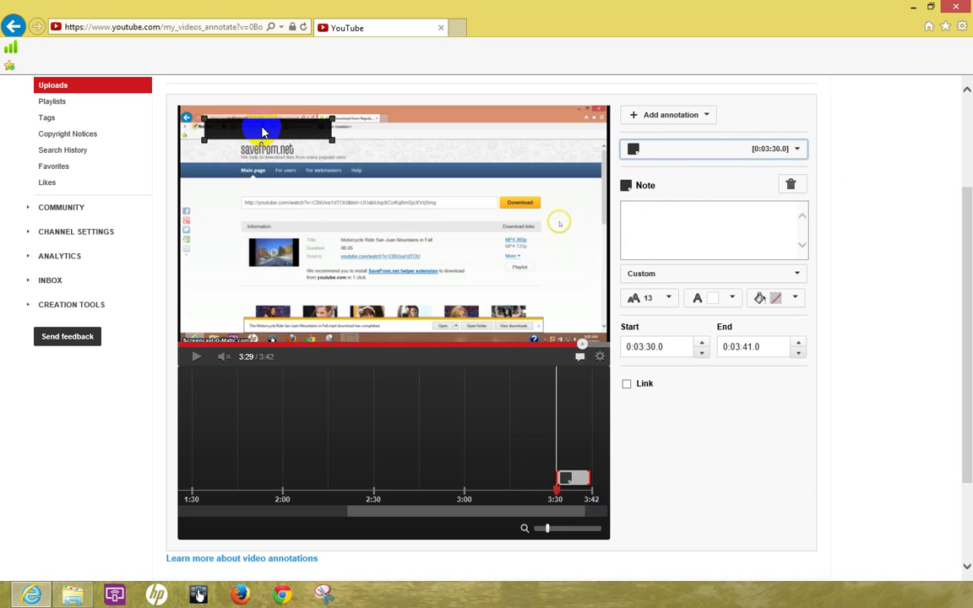
pyautogui.click(282, 131)
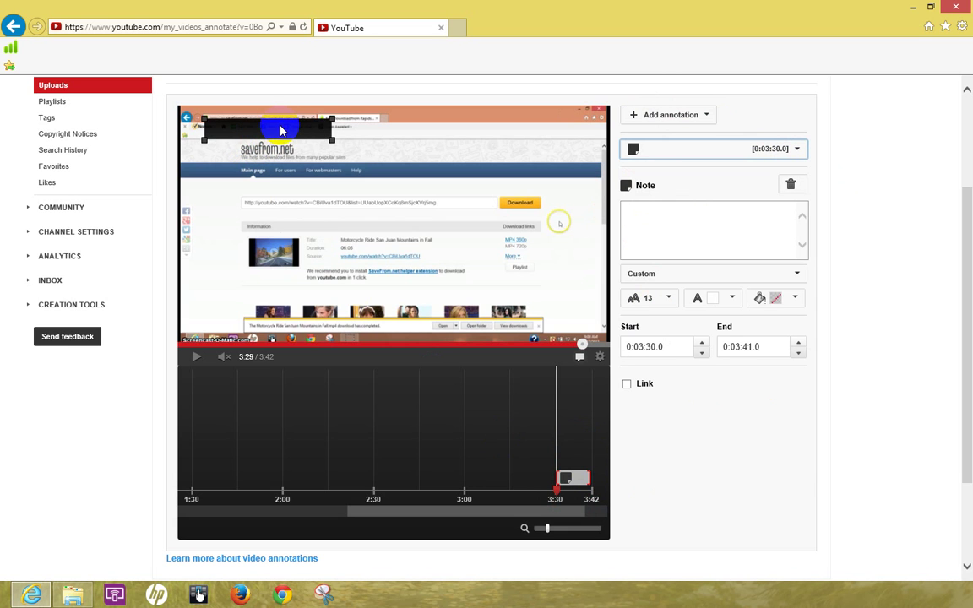
pyautogui.click(282, 131)
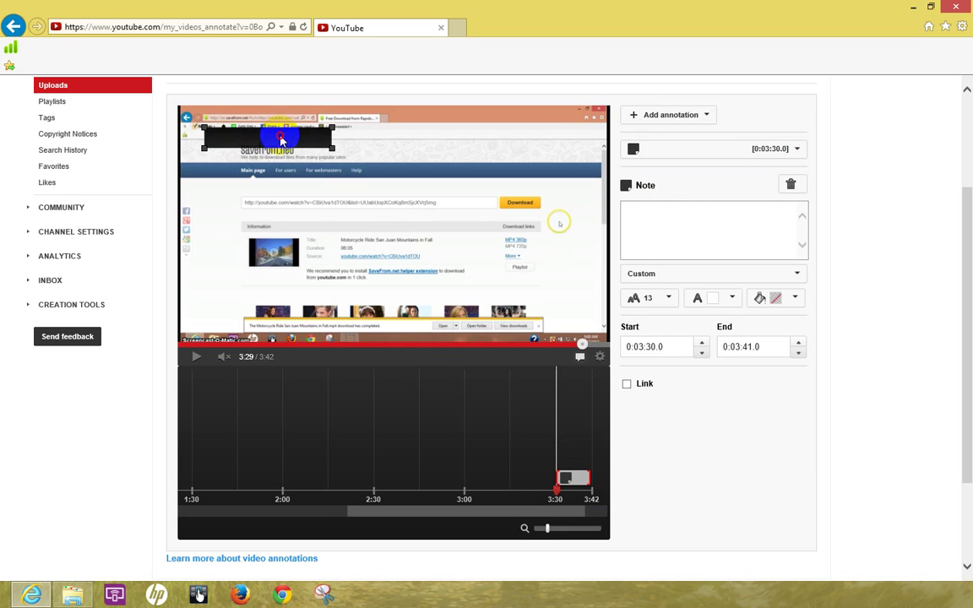
pyautogui.moveTo(281, 131); pyautogui.dragTo(317, 192)
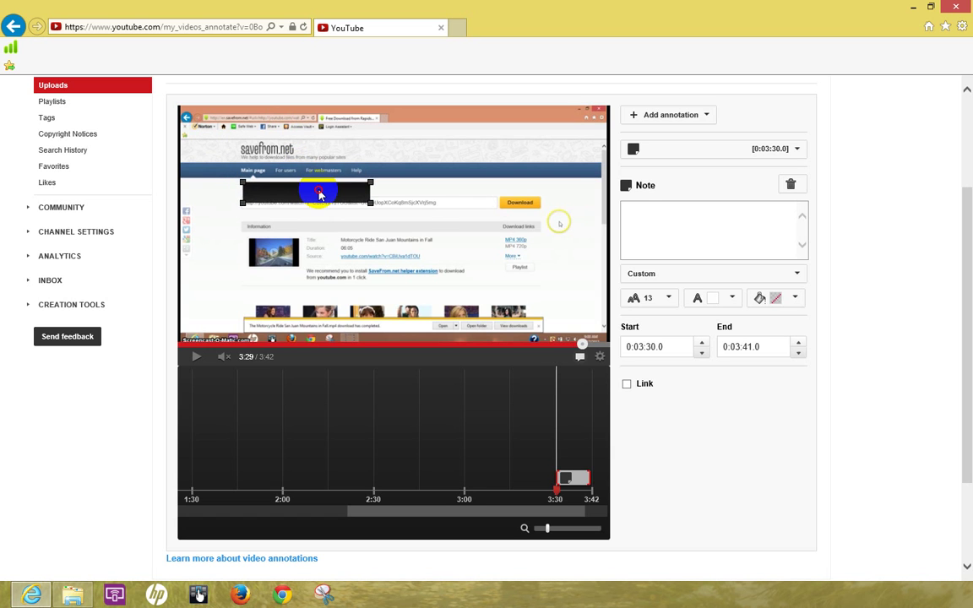
pyautogui.moveTo(317, 193)
pyautogui.mouseDown()
pyautogui.moveTo(462, 223)
pyautogui.moveTo(544, 319)
pyautogui.mouseUp()
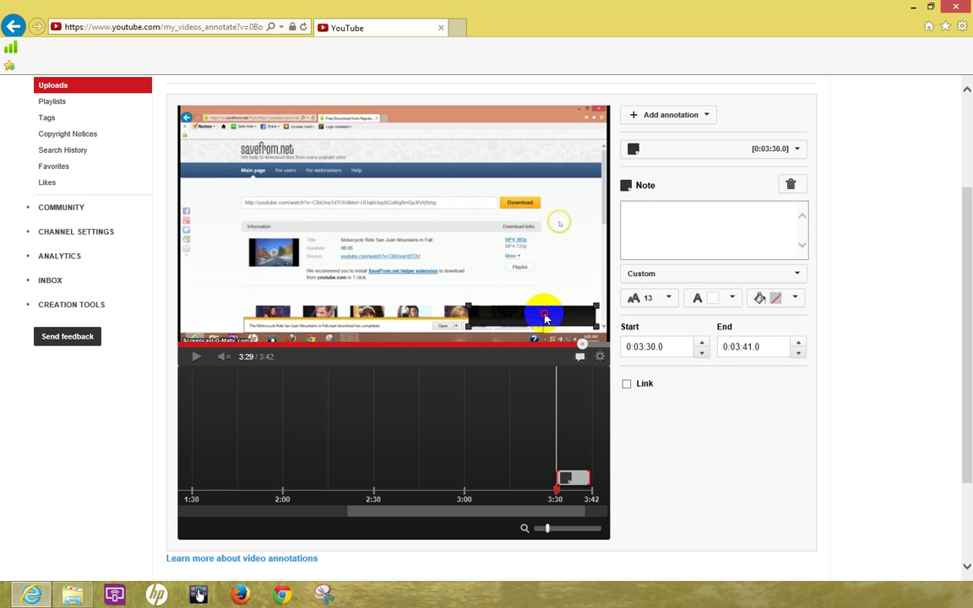
pyautogui.moveTo(545, 319)
pyautogui.mouseDown()
pyautogui.moveTo(351, 312)
pyautogui.moveTo(250, 325)
pyautogui.moveTo(452, 306)
pyautogui.moveTo(557, 135)
pyautogui.moveTo(539, 283)
pyautogui.moveTo(413, 244)
pyautogui.moveTo(396, 247)
pyautogui.moveTo(540, 311)
pyautogui.moveTo(545, 323)
pyautogui.mouseUp()
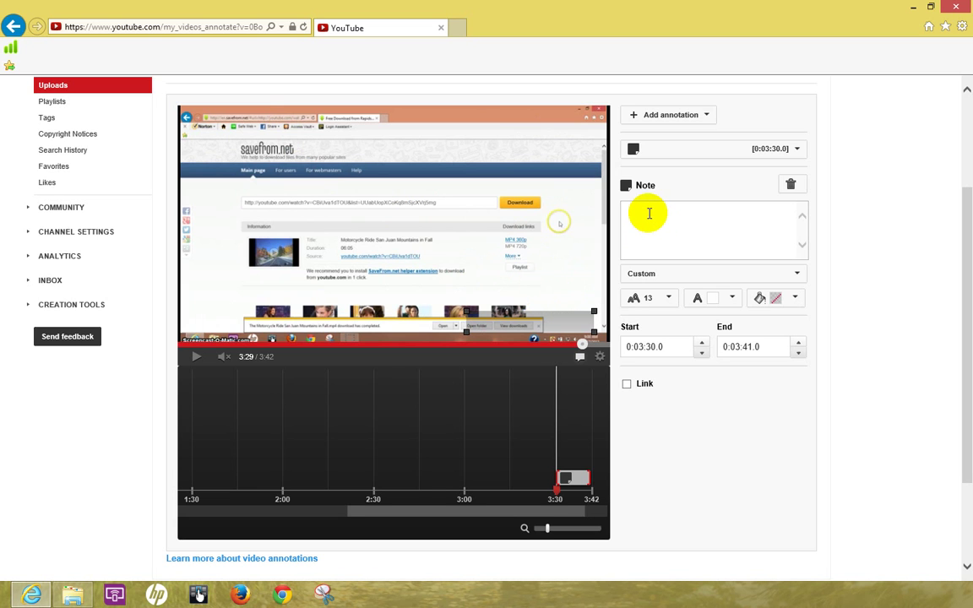
# Step: Enter 'Click to Subscribe!' as the note text, correcting typos along the way
pyautogui.click(654, 210)
pyautogui.write('Subscri')
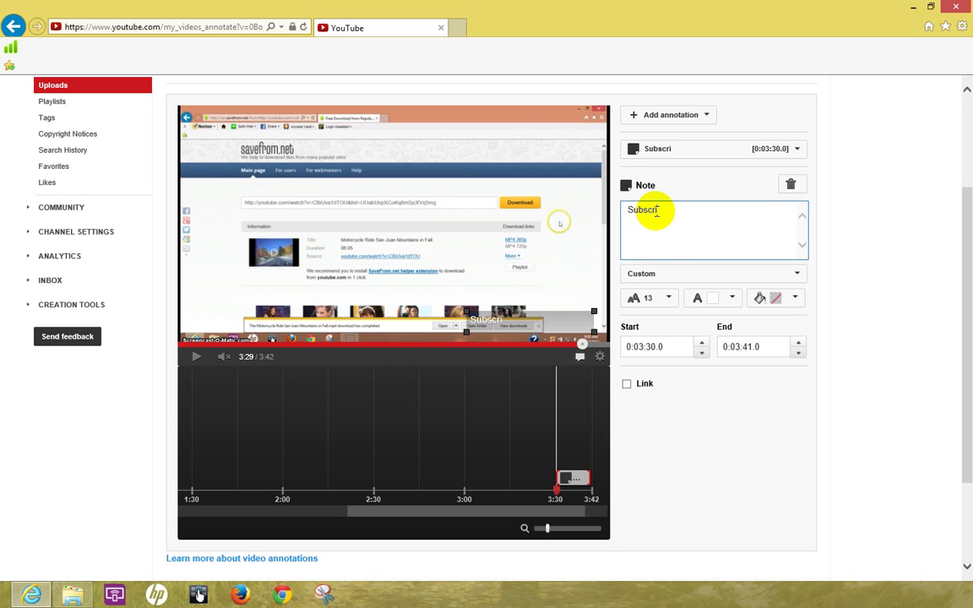
pyautogui.write('b')
pyautogui.press('BackSpace')
pyautogui.press('BackSpace')
pyautogui.press('BackSpace')
pyautogui.press('BackSpace')
pyautogui.press('BackSpace')
pyautogui.press('BackSpace')
pyautogui.press('BackSpace')
pyautogui.press('BackSpace')
pyautogui.press('BackSpace')
pyautogui.write('Cli')
pyautogui.write('ck to Su')
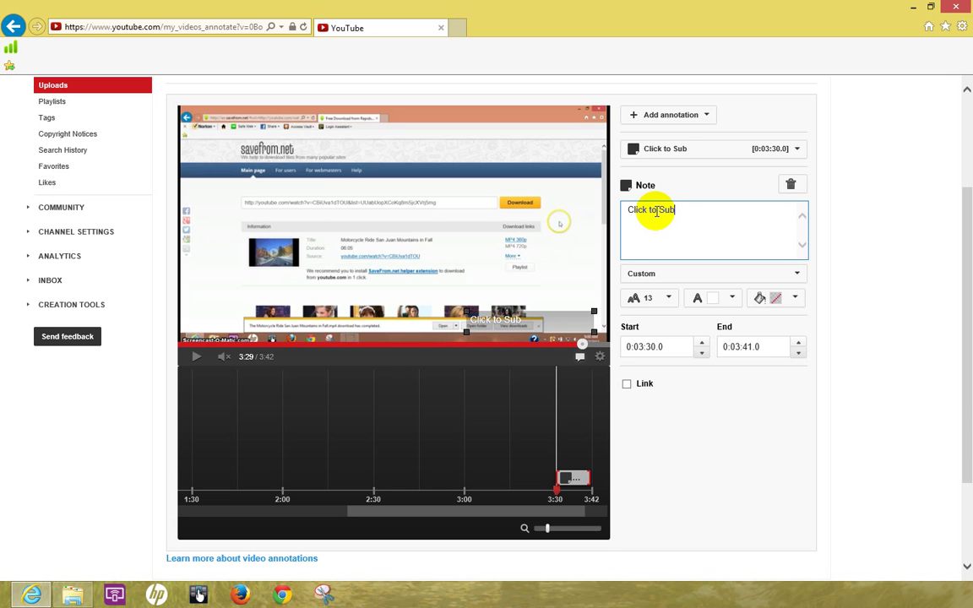
pyautogui.write('be!')
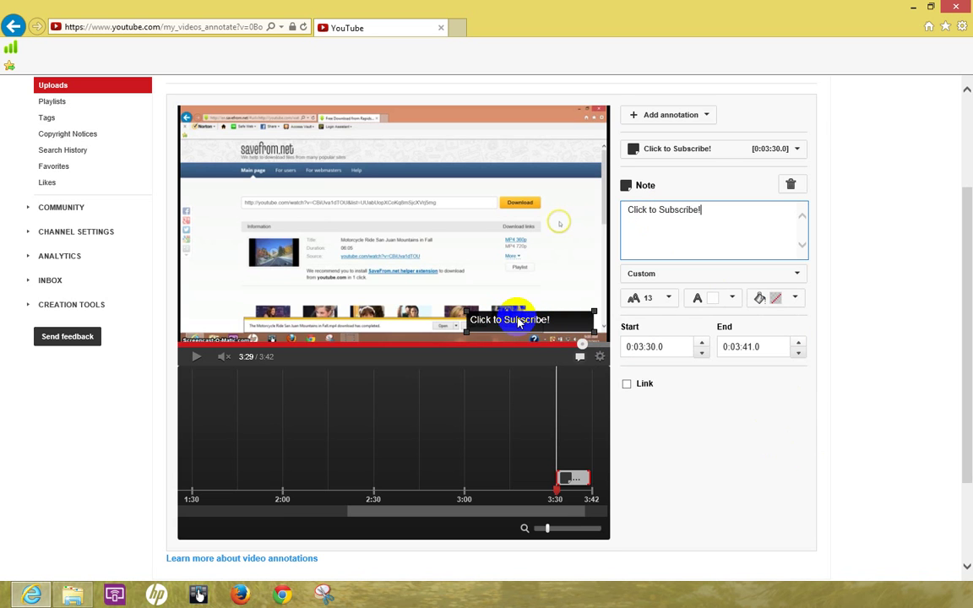
# Step: Switch the note style from Custom to Impact with text size 16
pyautogui.click(797, 273)
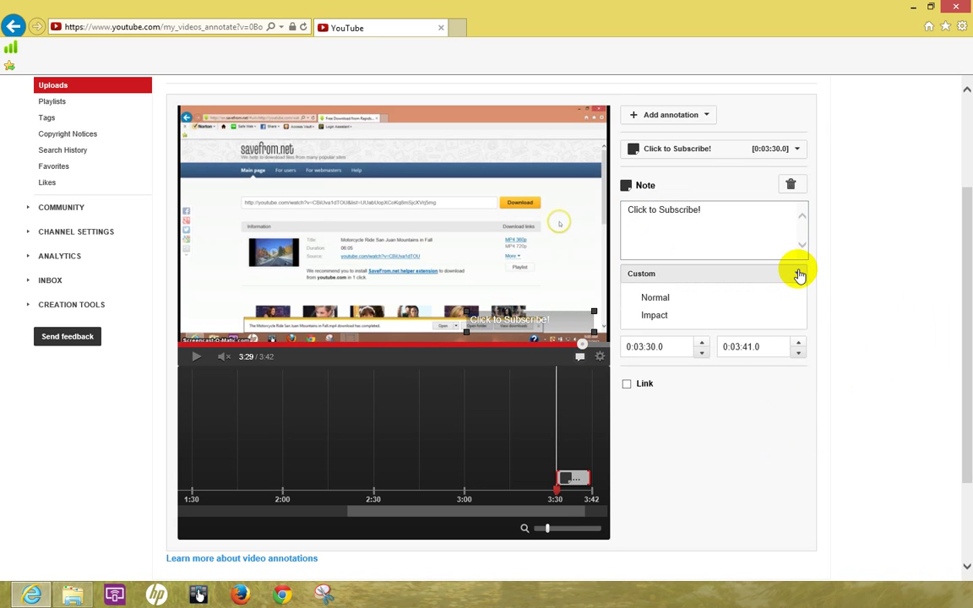
pyautogui.click(666, 317)
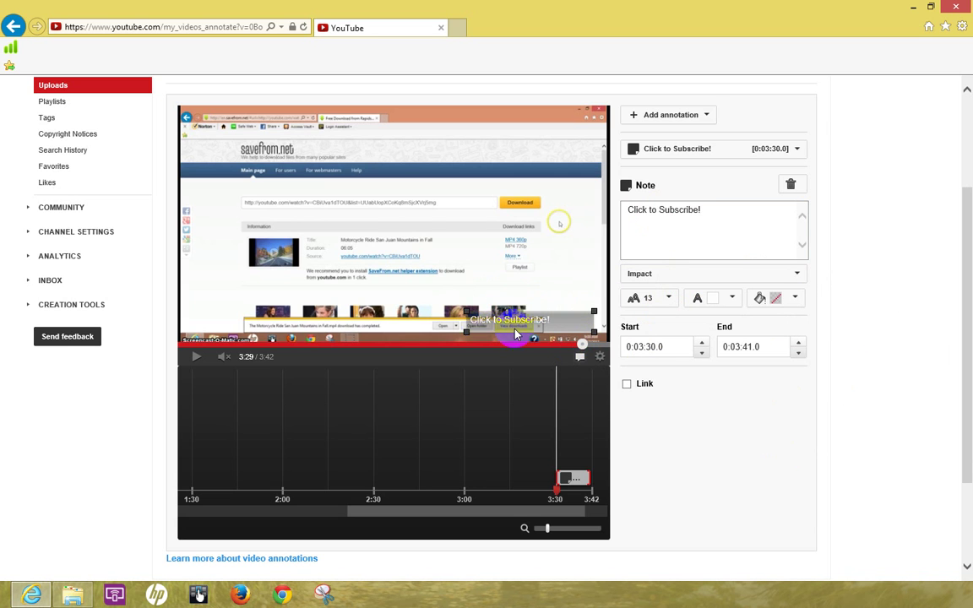
pyautogui.click(668, 302)
pyautogui.click(655, 360)
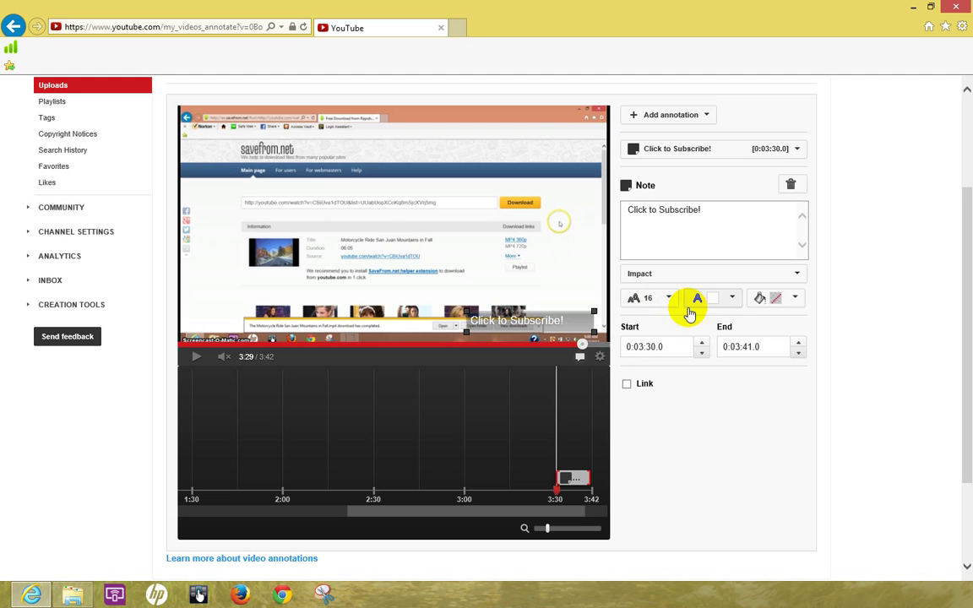
# Step: Keep the note text white, reverting a brief change to blue
pyautogui.click(731, 298)
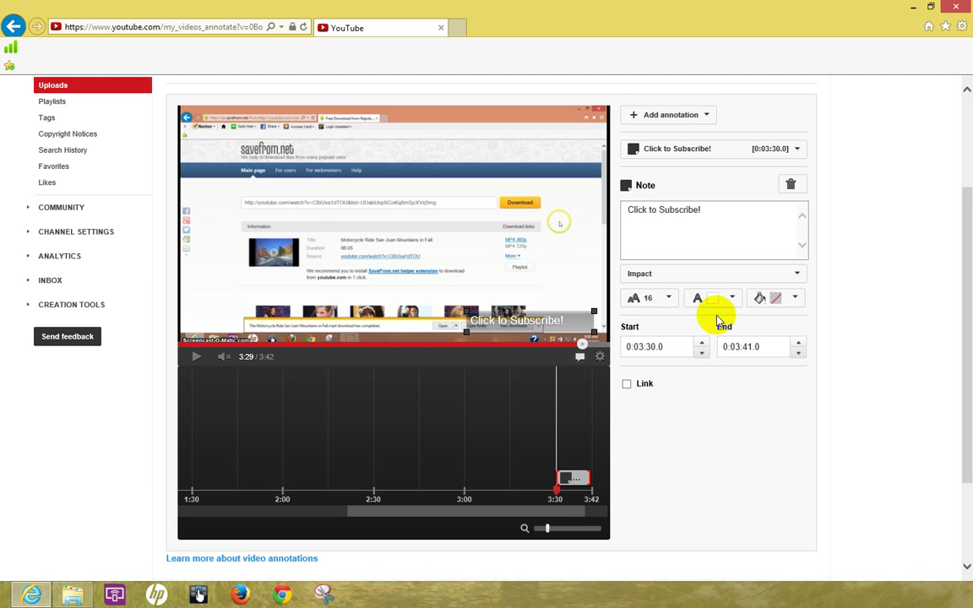
pyautogui.click(710, 320)
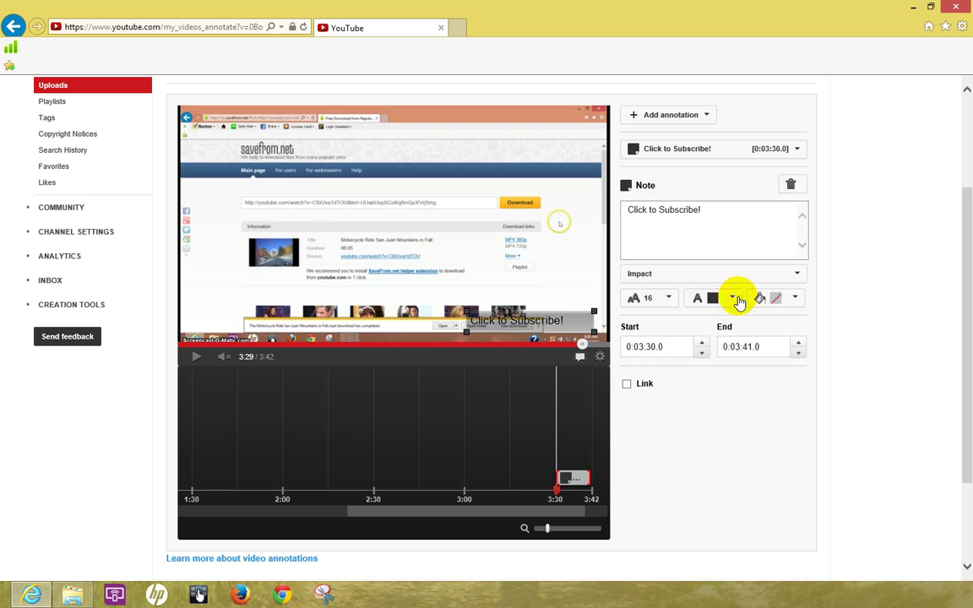
pyautogui.click(731, 298)
pyautogui.click(692, 316)
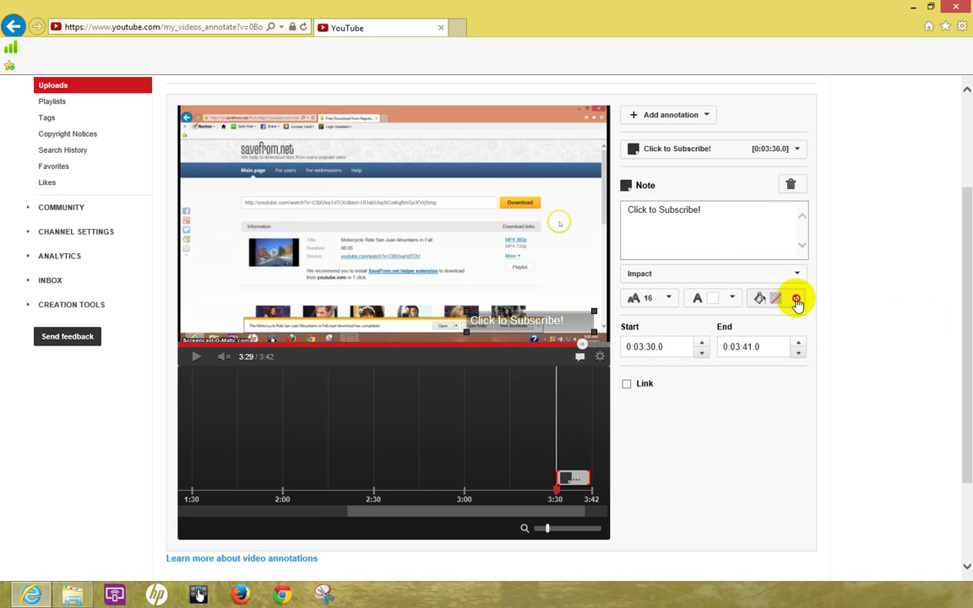
# Step: Give the note a light yellow background
pyautogui.click(795, 298)
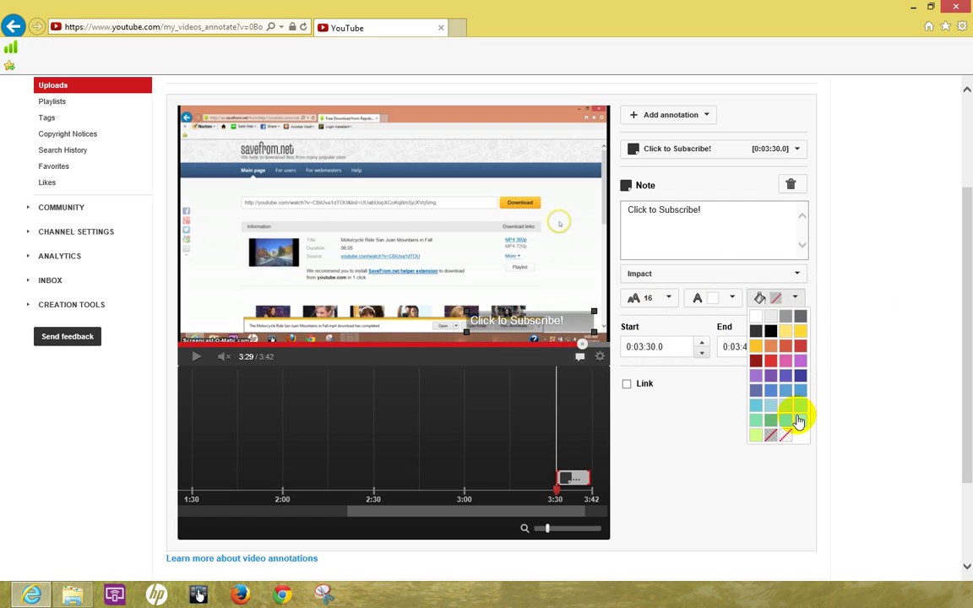
pyautogui.click(788, 332)
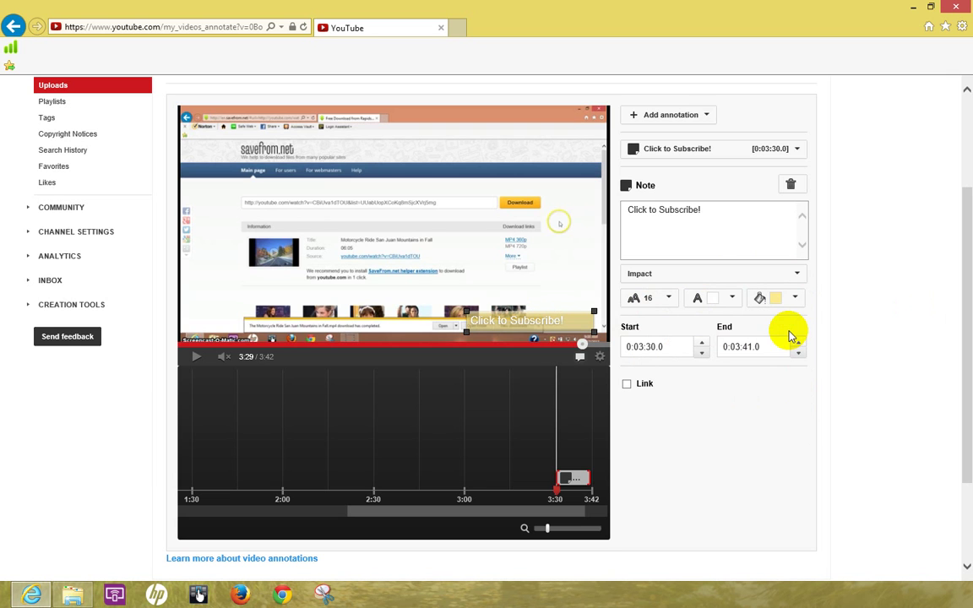
pyautogui.click(798, 298)
pyautogui.click(803, 334)
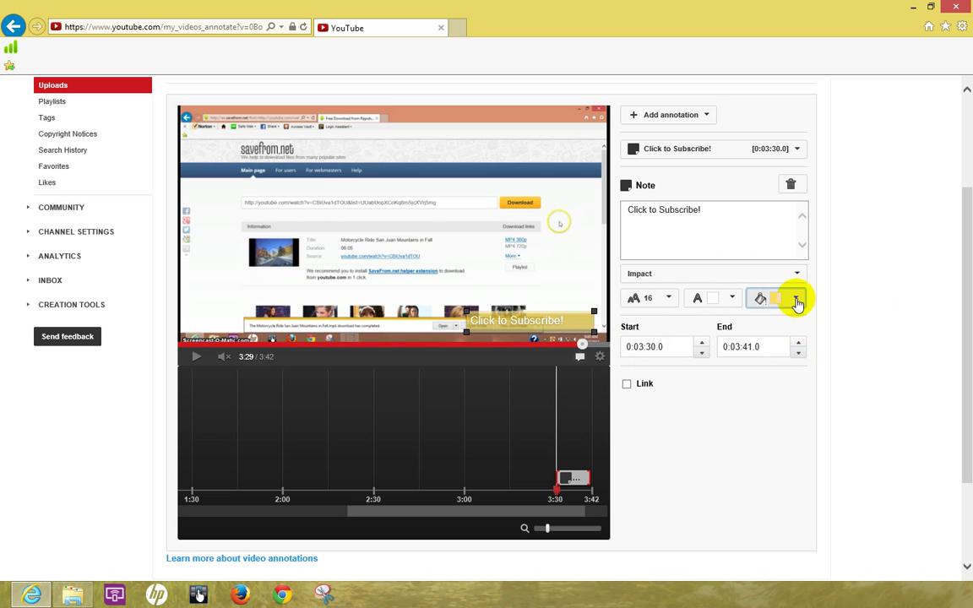
pyautogui.click(795, 299)
pyautogui.click(750, 344)
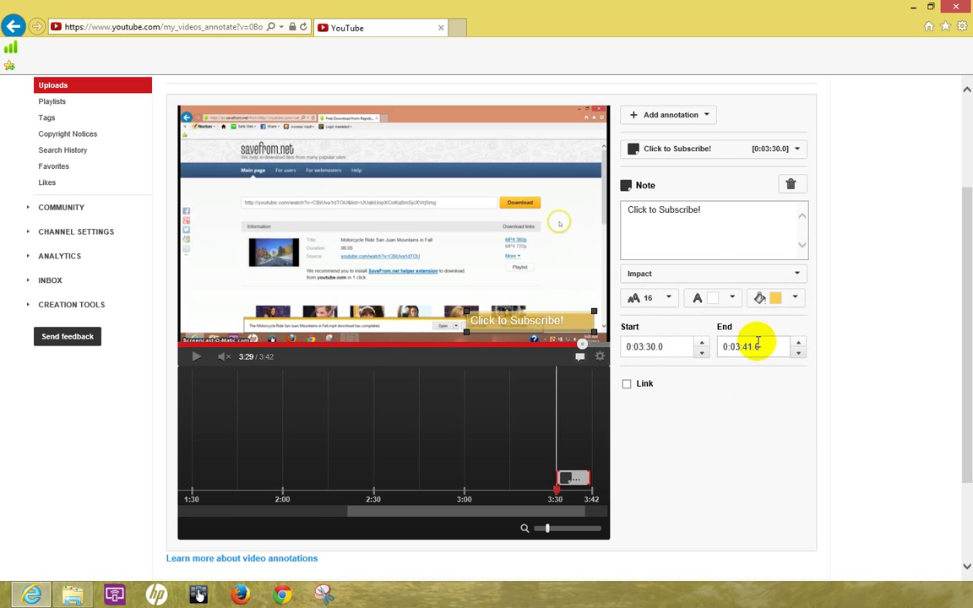
pyautogui.click(795, 298)
pyautogui.click(800, 331)
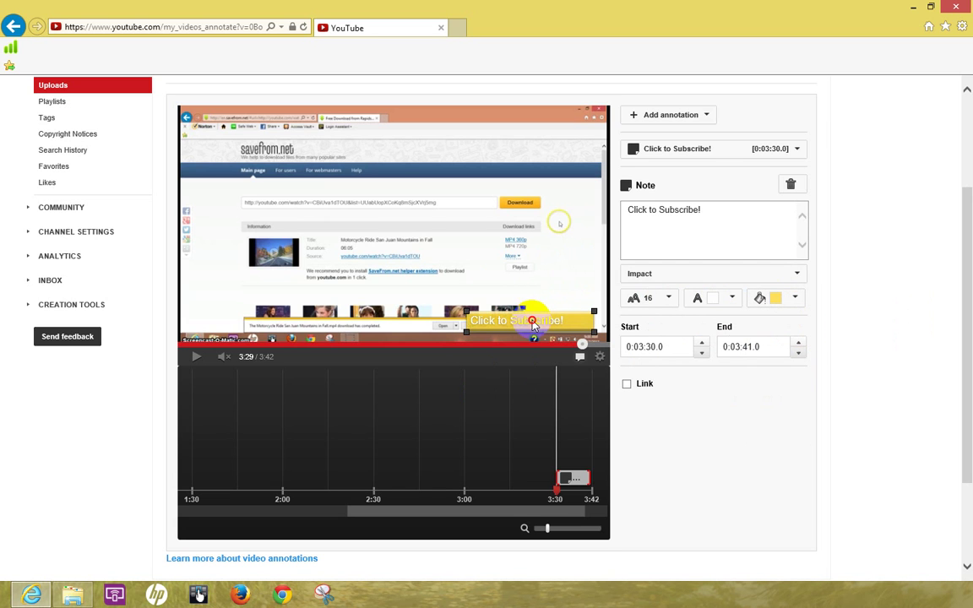
# Step: Nudge the note up, narrow its box, and shift it slightly right
pyautogui.moveTo(532, 323); pyautogui.dragTo(537, 316)
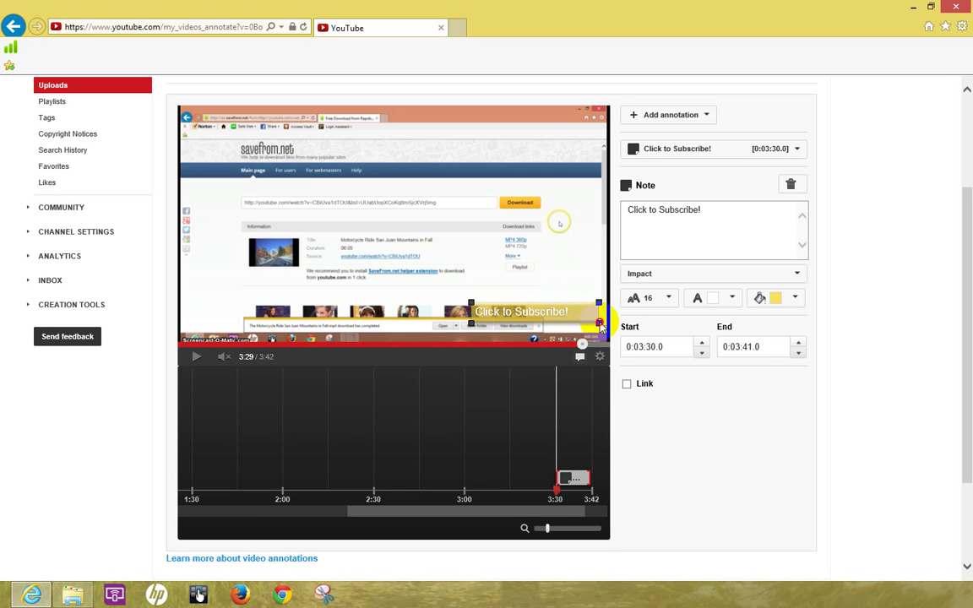
pyautogui.moveTo(600, 326); pyautogui.dragTo(577, 326)
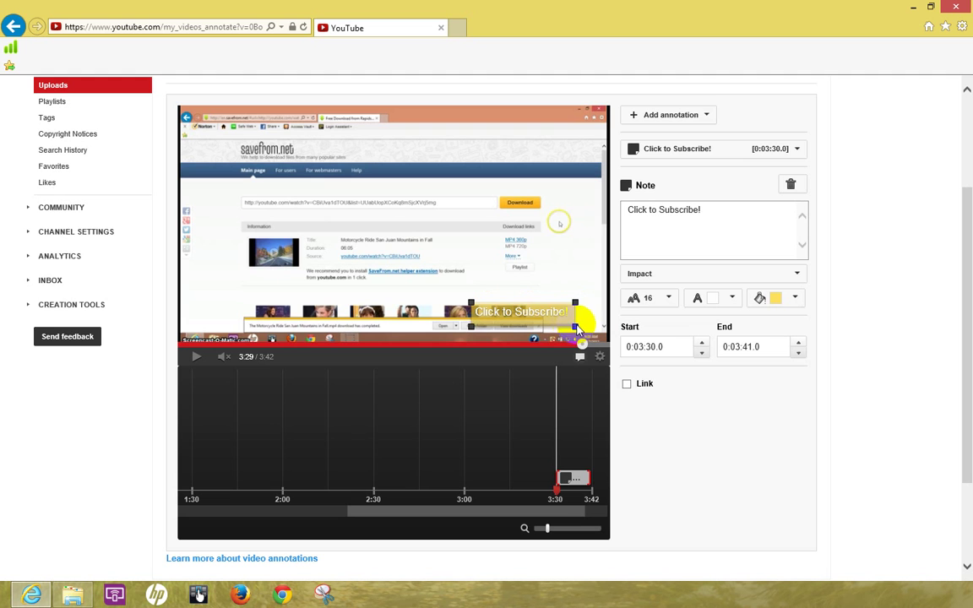
pyautogui.moveTo(524, 316); pyautogui.dragTo(544, 317)
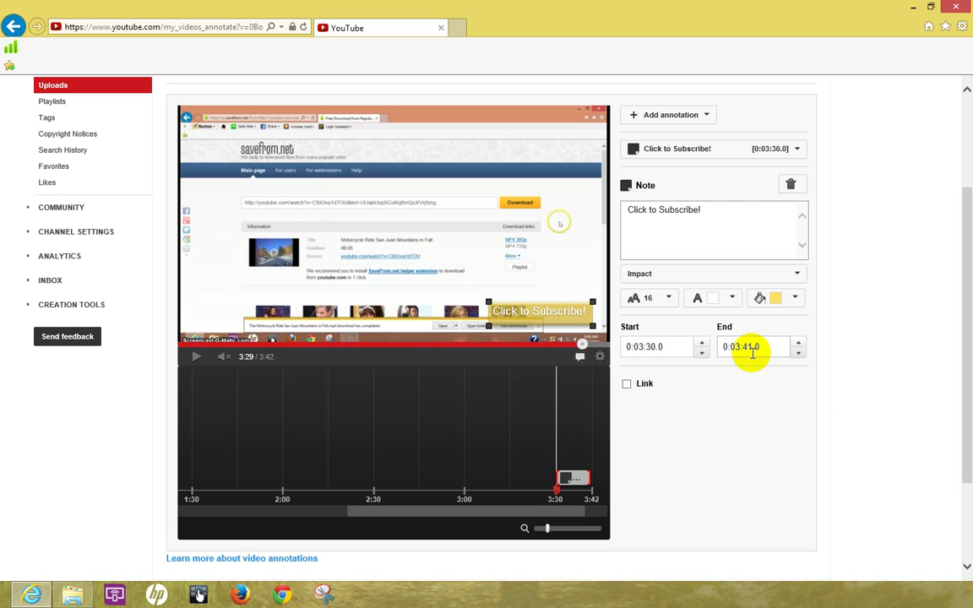
pyautogui.moveTo(569, 495); pyautogui.dragTo(580, 479)
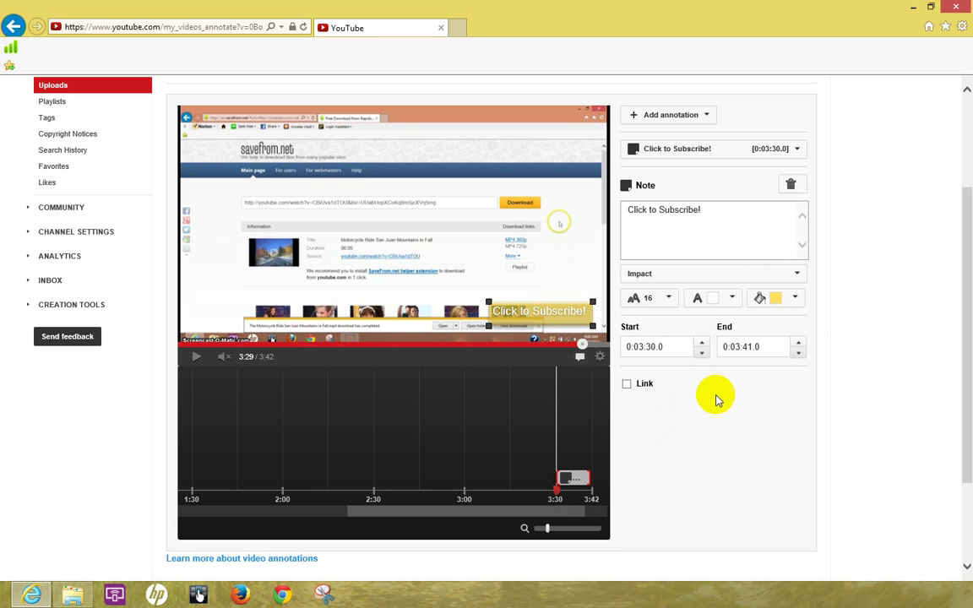
pyautogui.click(593, 391)
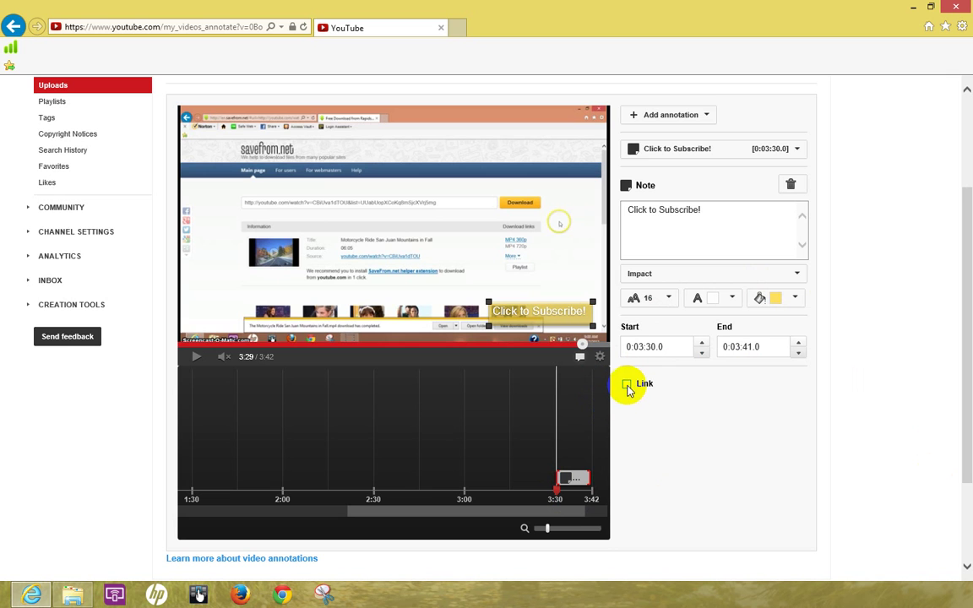
pyautogui.click(628, 386)
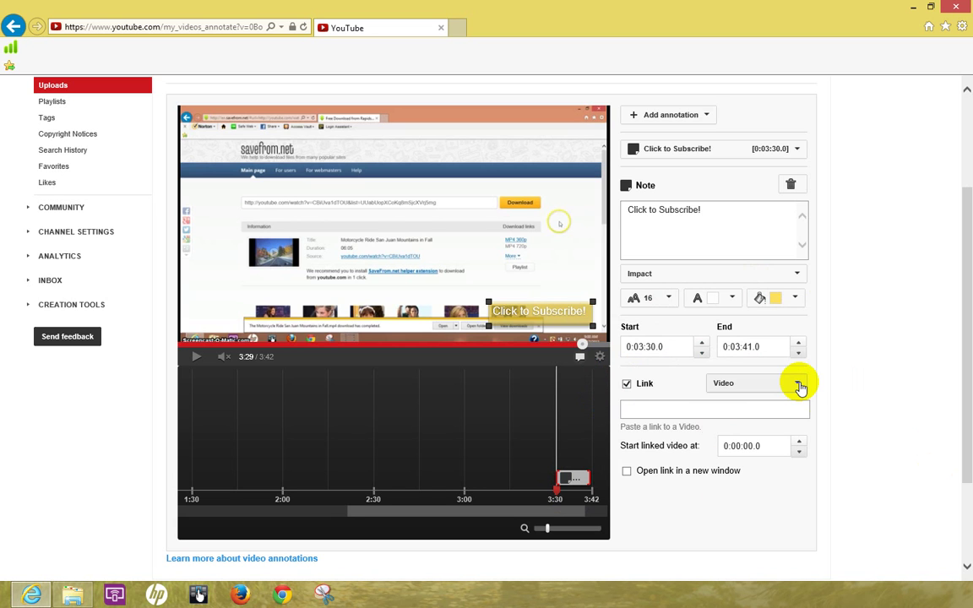
pyautogui.click(800, 386)
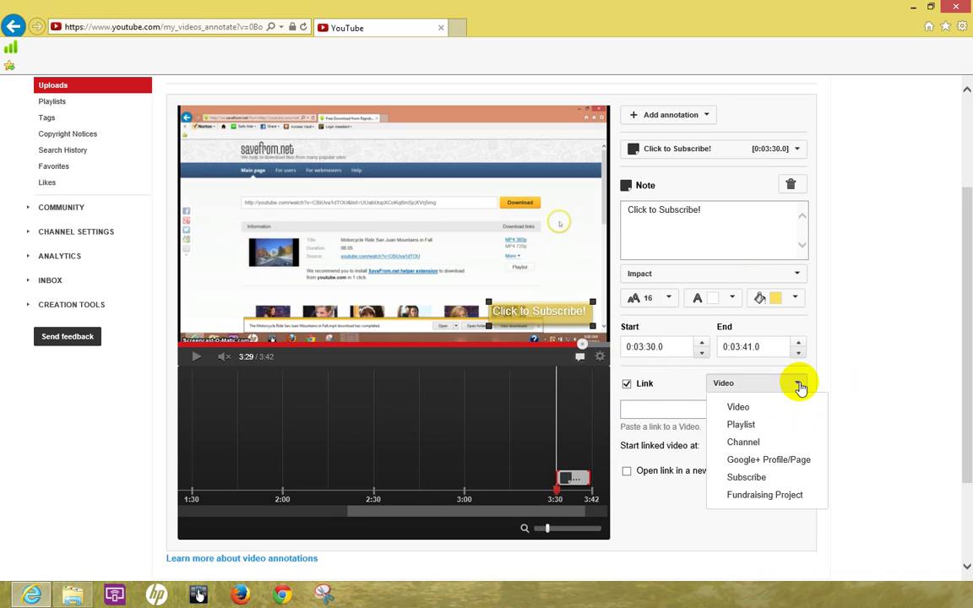
pyautogui.click(763, 478)
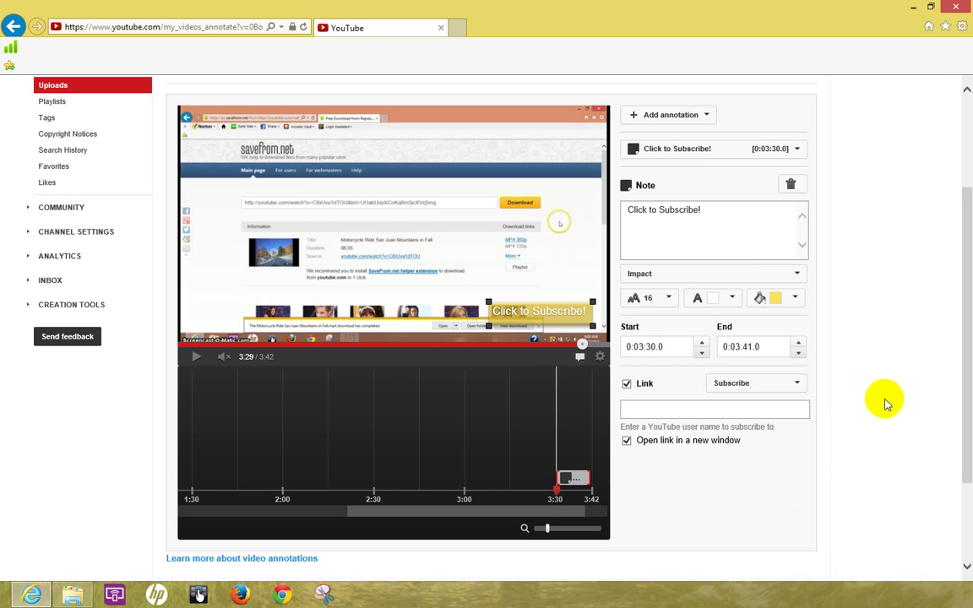
pyautogui.click(777, 408)
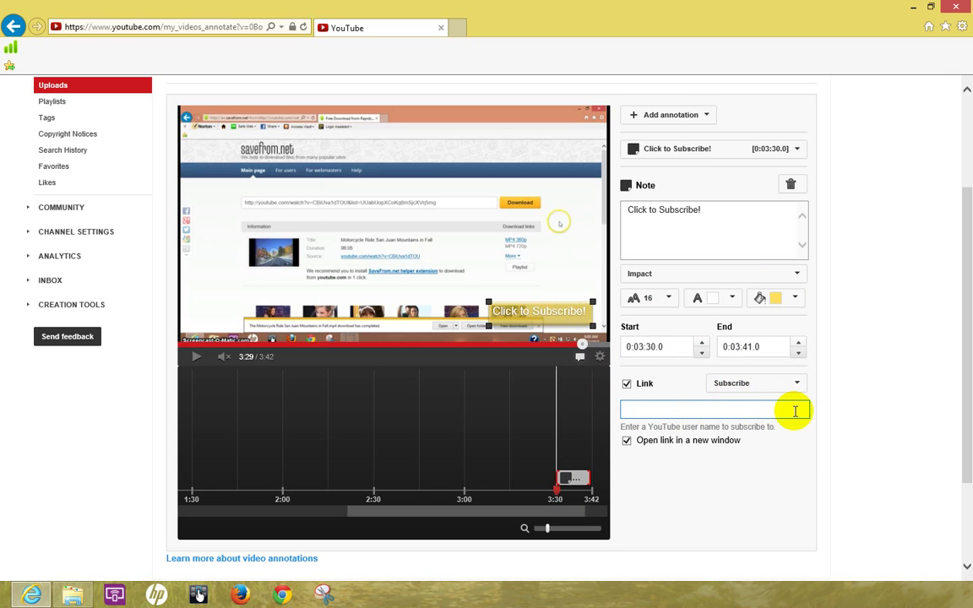
# Step: Link the note to subscribe to the channel by user name, then check the link preview
pyautogui.write('w')
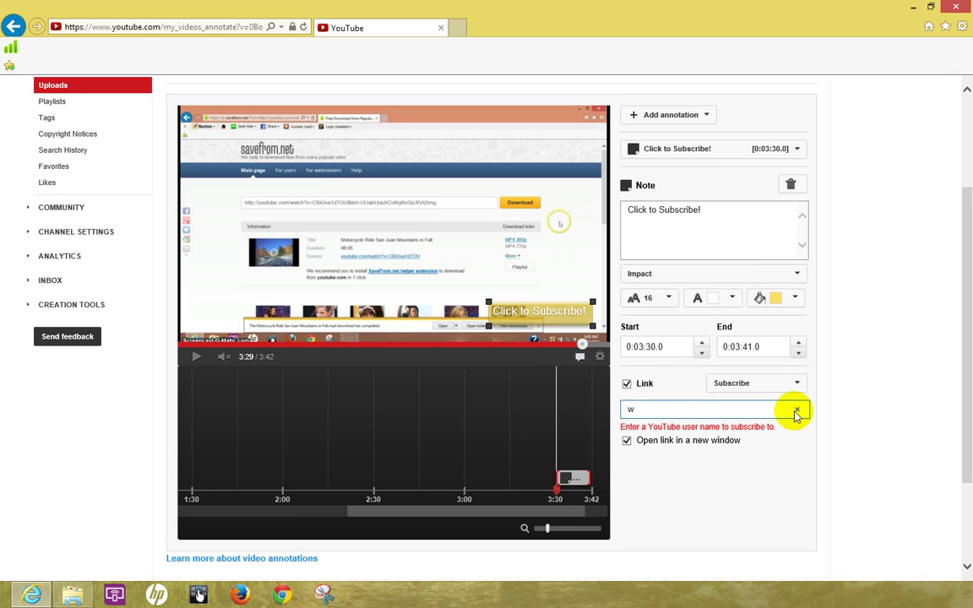
pyautogui.write('esternhowtovideos')
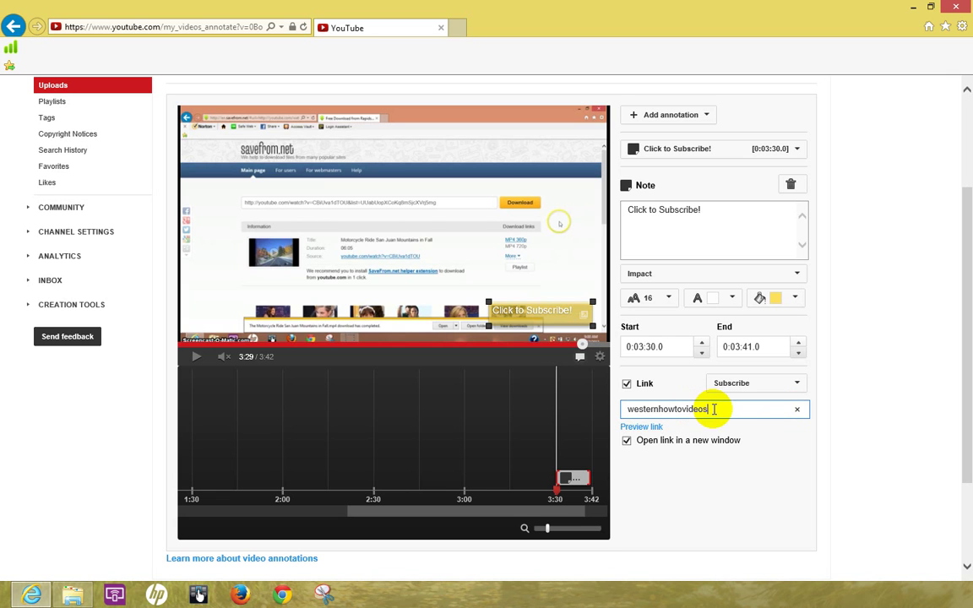
pyautogui.doubleClick(643, 408)
pyautogui.click(719, 408)
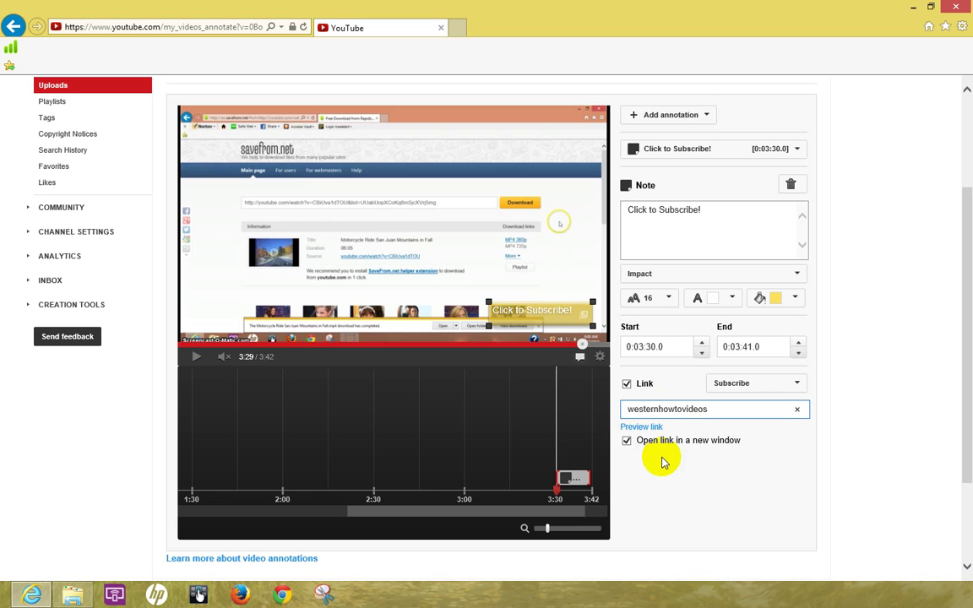
pyautogui.click(627, 440)
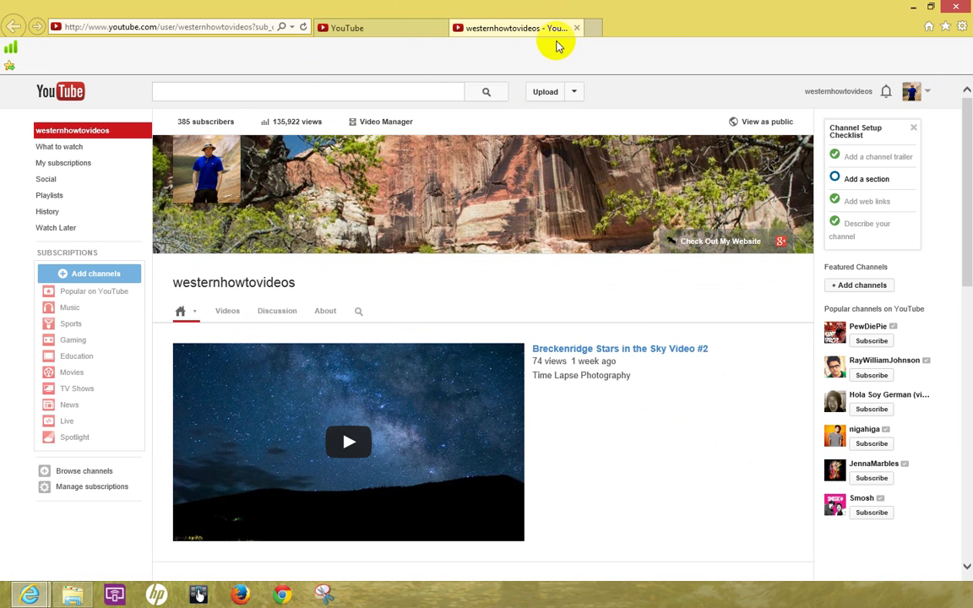
pyautogui.click(577, 29)
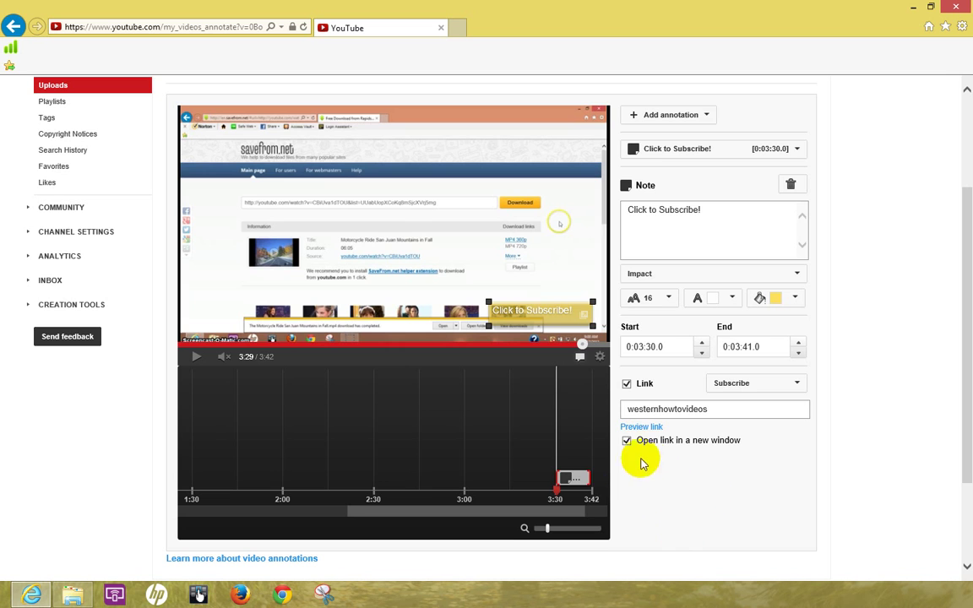
pyautogui.click(572, 480)
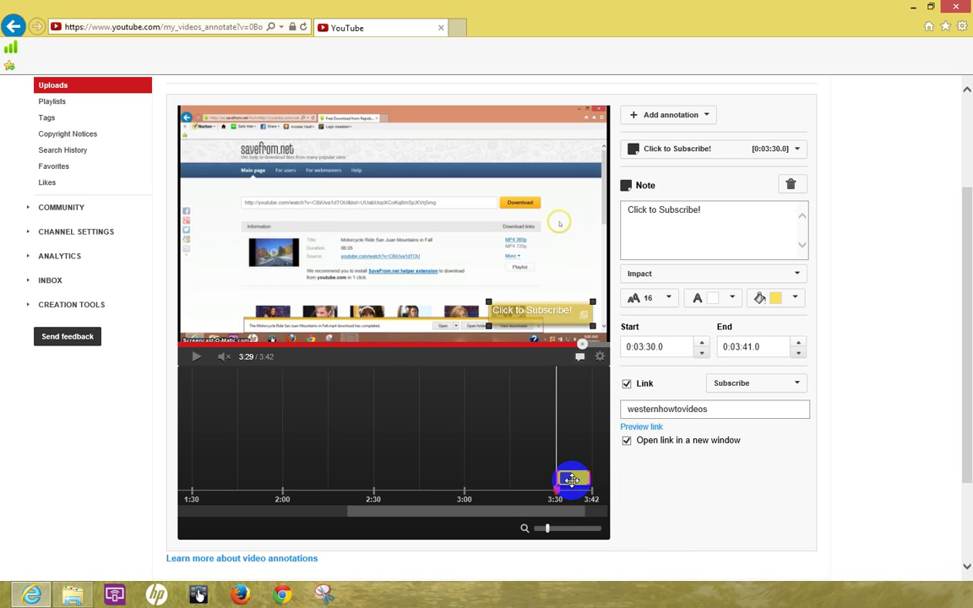
pyautogui.click(528, 480)
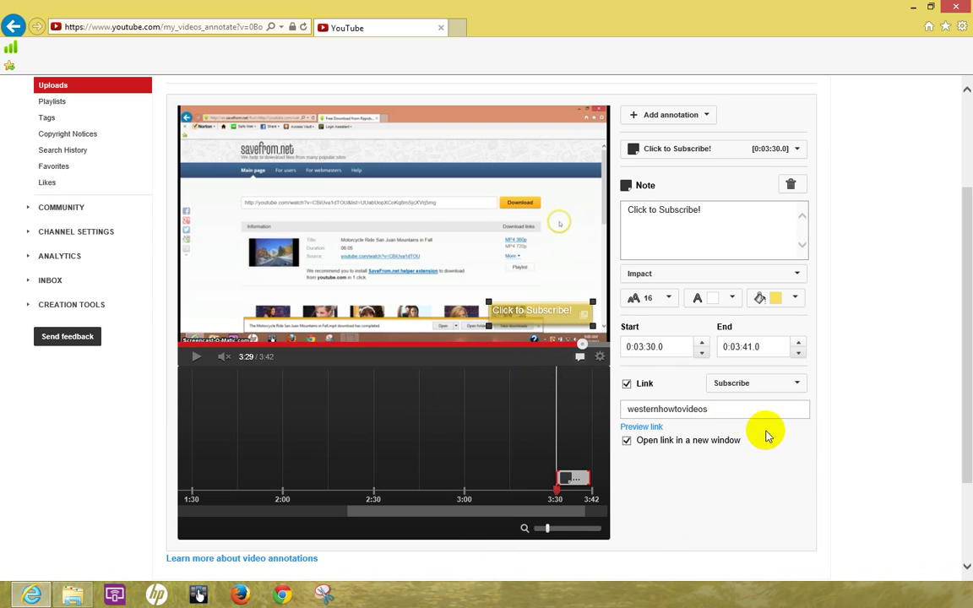
pyautogui.moveTo(598, 482); pyautogui.dragTo(603, 505)
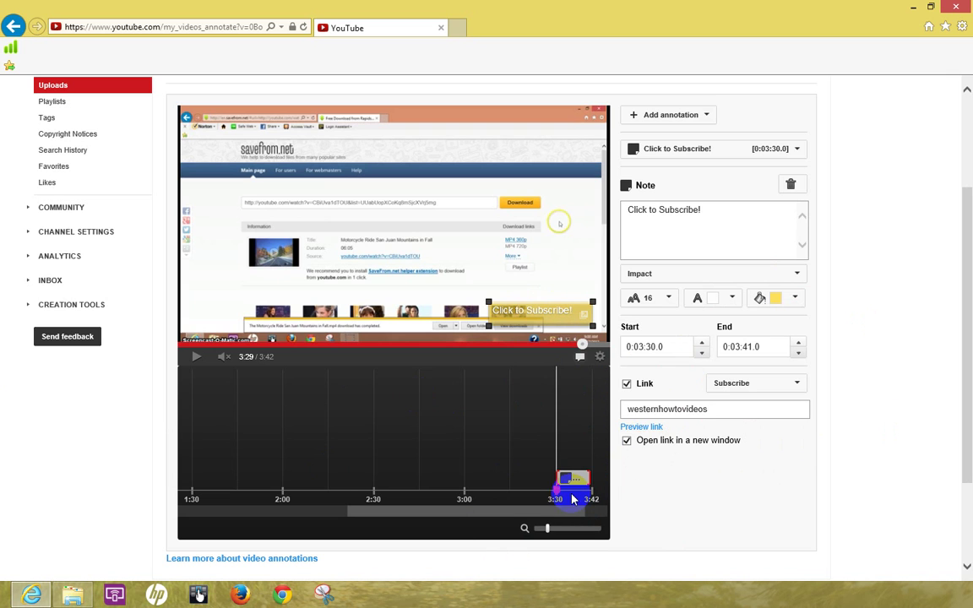
pyautogui.moveTo(571, 500); pyautogui.dragTo(547, 495)
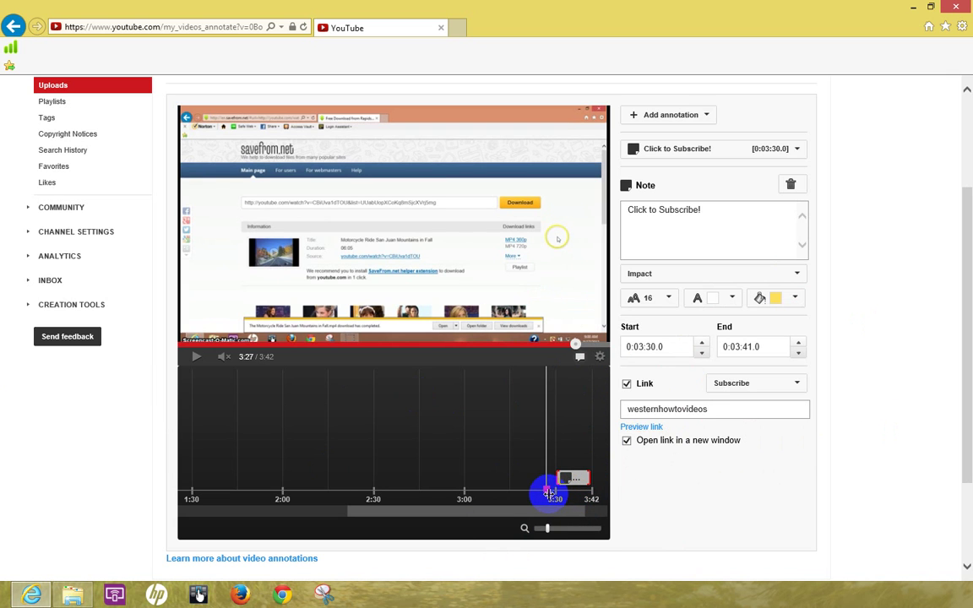
pyautogui.click(195, 356)
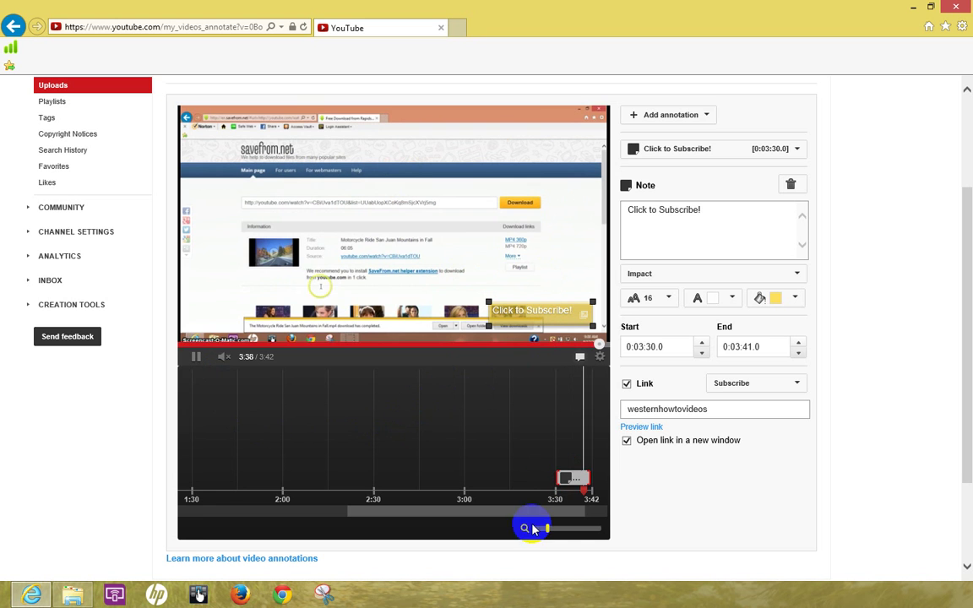
# Step: Publish the Click to Subscribe! annotation and return to Video Manager's Uploads list
pyautogui.click(209, 358)
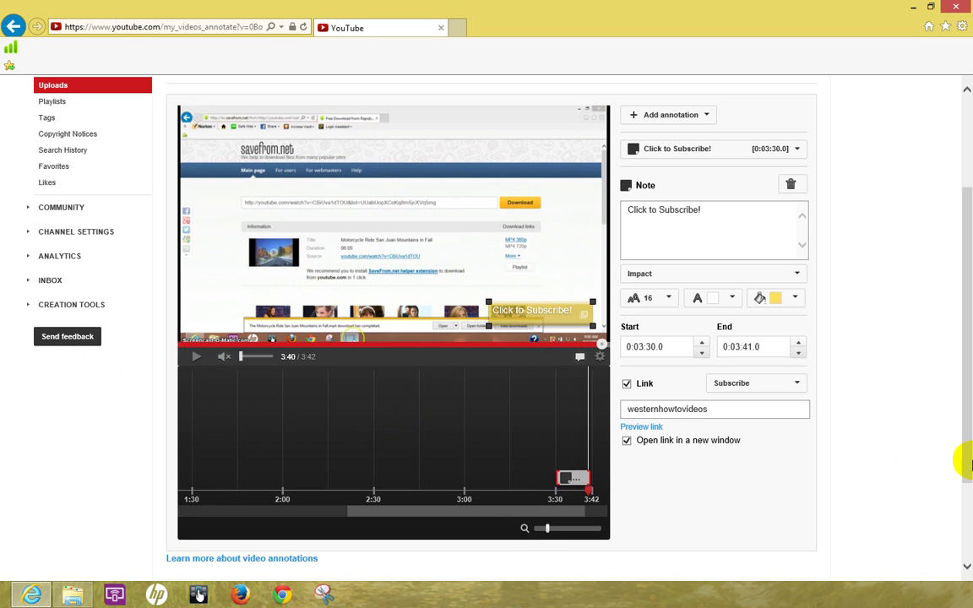
pyautogui.scroll(2, 917, 395)
pyautogui.scroll(2, 916, 396)
pyautogui.scroll(-3, 914, 393)
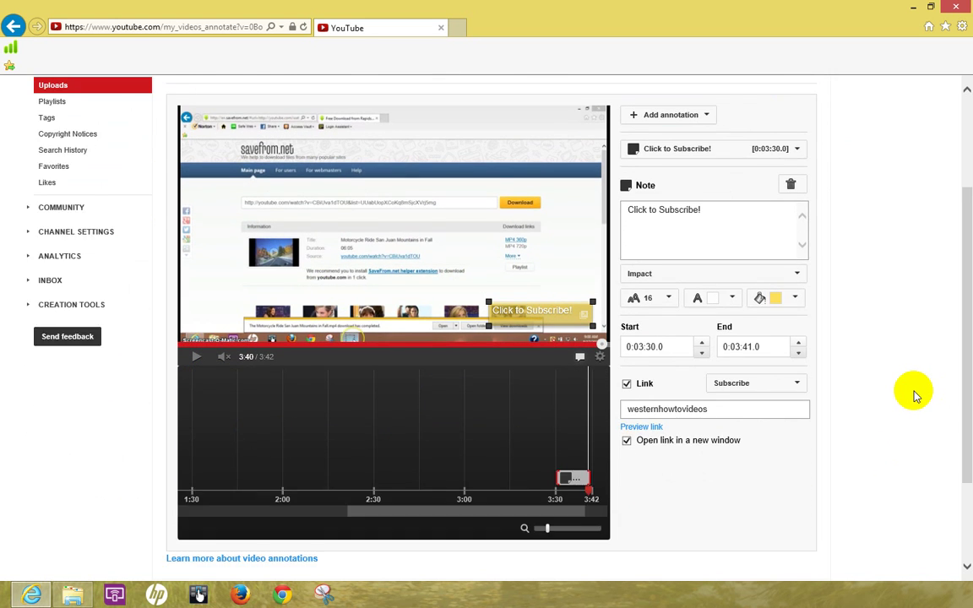
pyautogui.scroll(3, 915, 393)
pyautogui.click(809, 225)
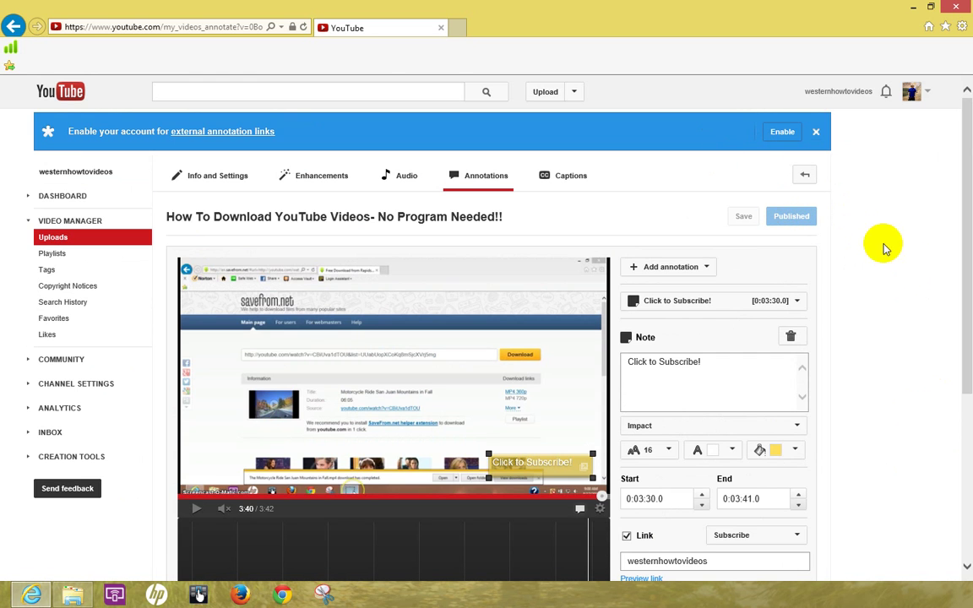
pyautogui.click(577, 96)
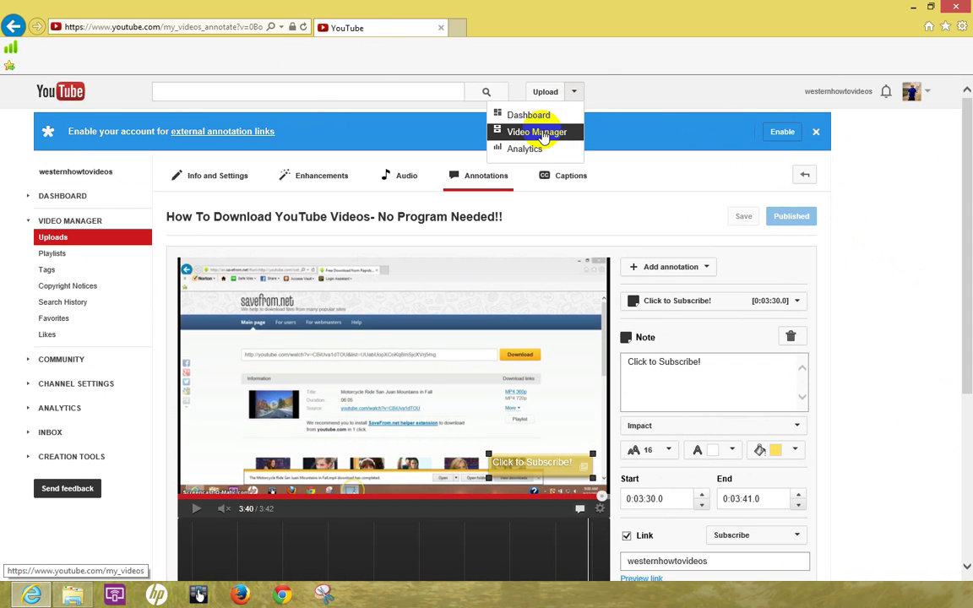
pyautogui.click(545, 131)
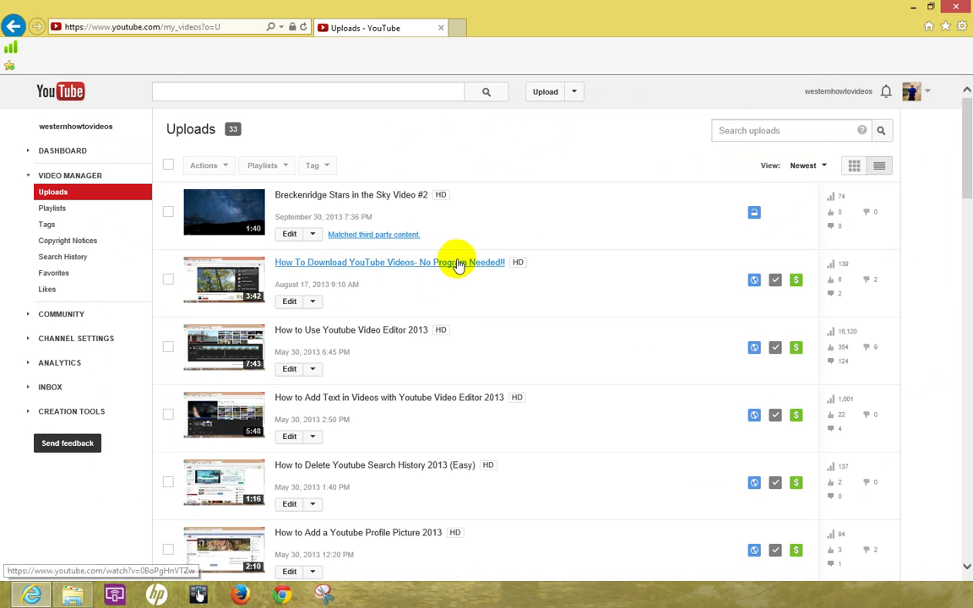
# Step: Play the video's final seconds and click the Click to Subscribe! note to reach the westernhowtovideos channel
pyautogui.click(454, 264)
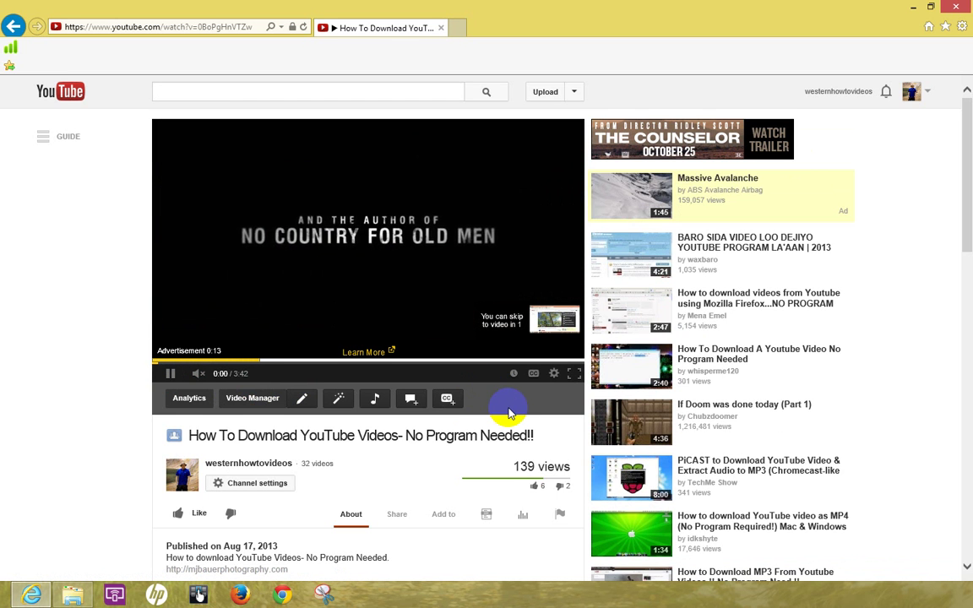
pyautogui.click(555, 323)
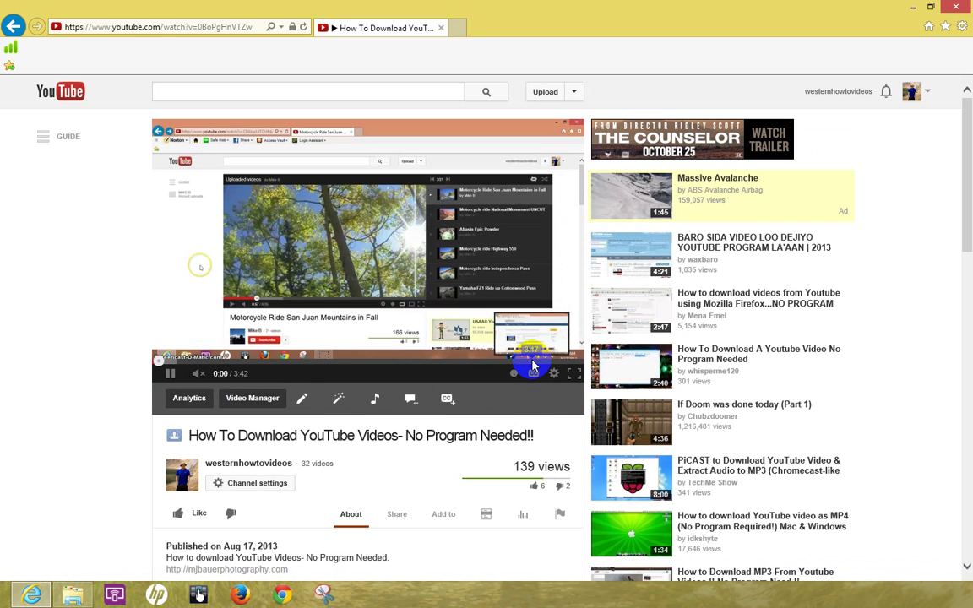
pyautogui.click(535, 361)
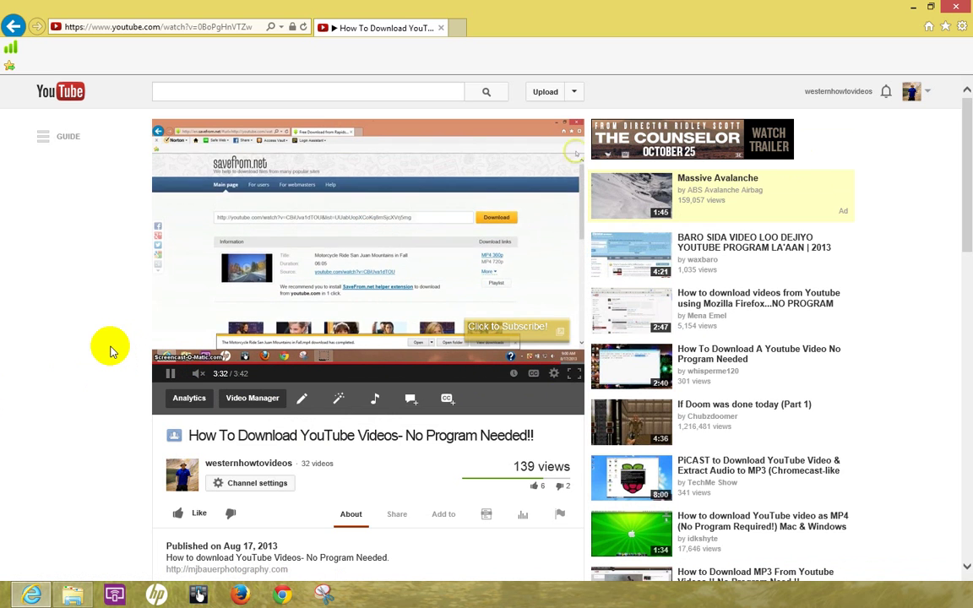
pyautogui.click(521, 336)
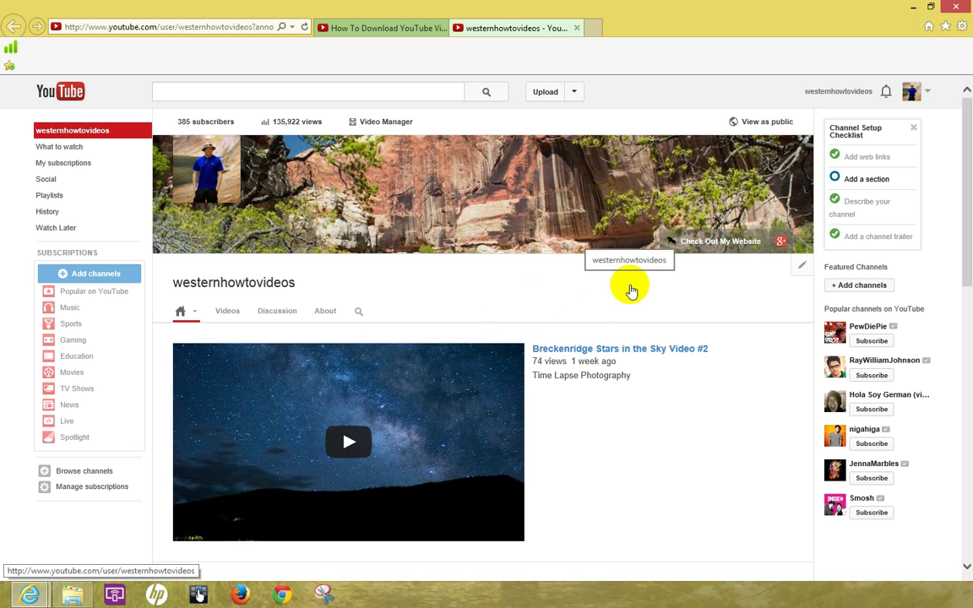
# Step: Close the westernhowtovideos channel tab and return to the watch page showing the note at 3:34
pyautogui.click(578, 29)
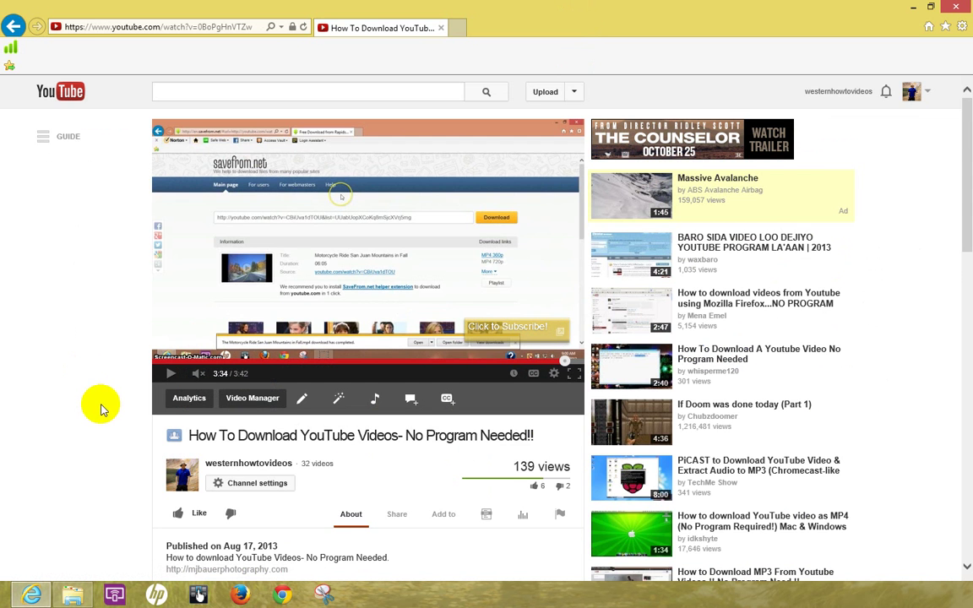
pyautogui.scroll(-2, 99, 409)
pyautogui.scroll(-2, 103, 409)
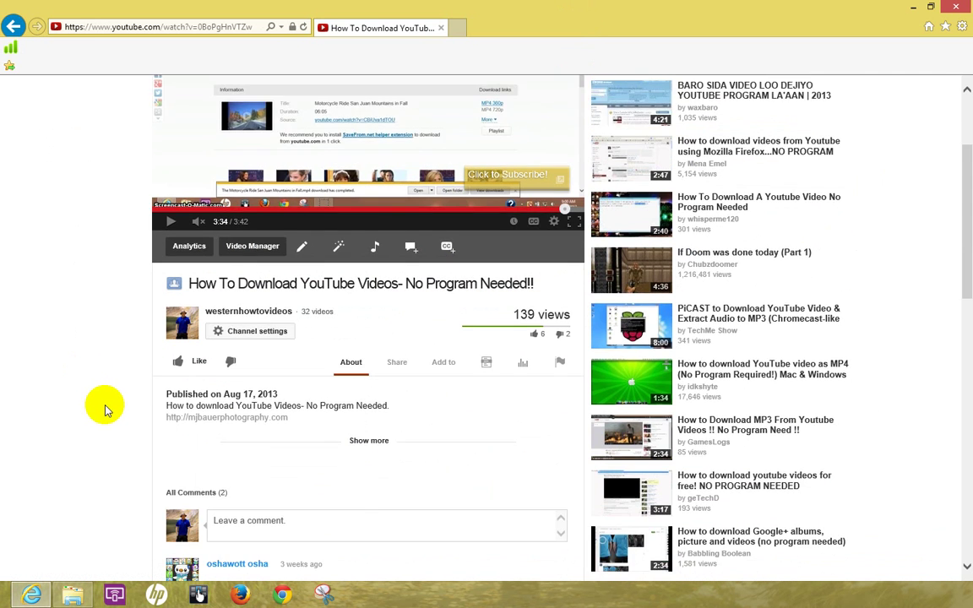
pyautogui.scroll(2, 105, 411)
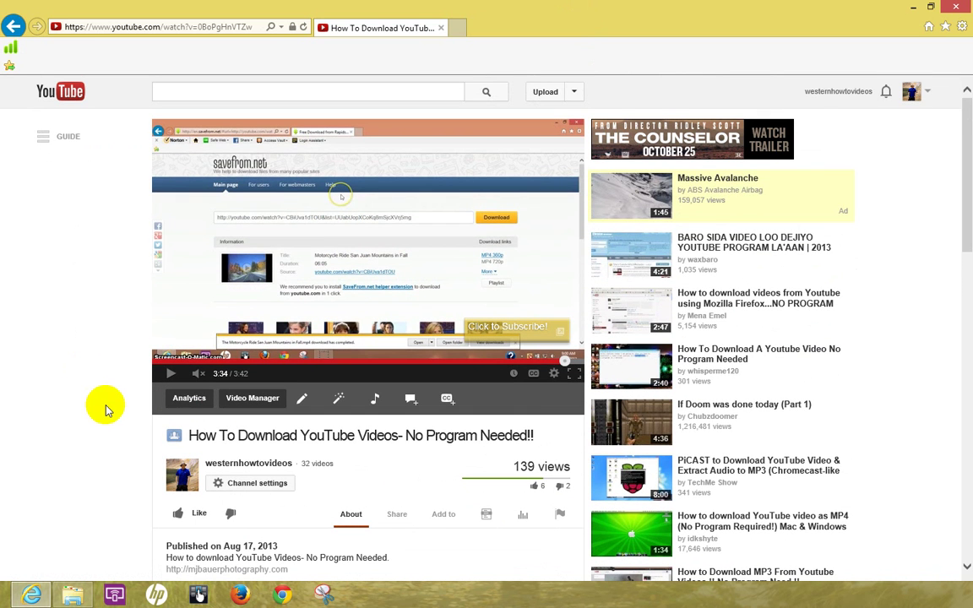